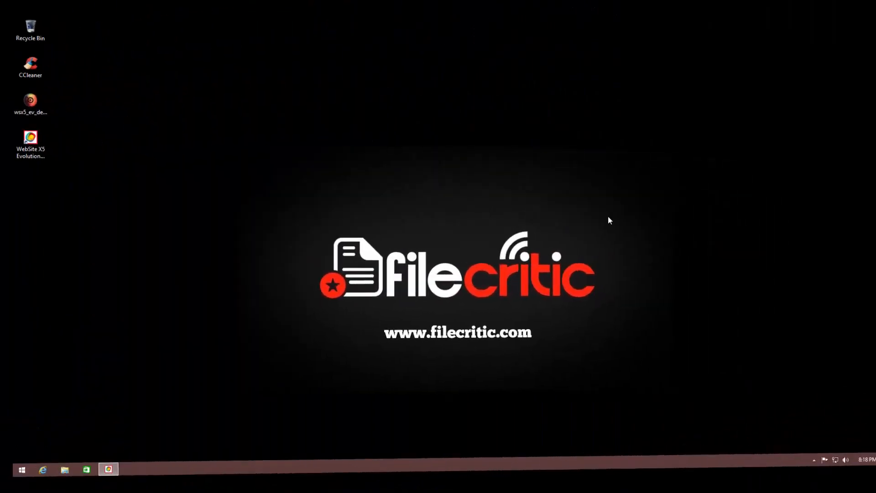
Step: Check the file properties of the wsx5_ev_demo_icmdemo12en installer on the desktop
right_click(22, 112)
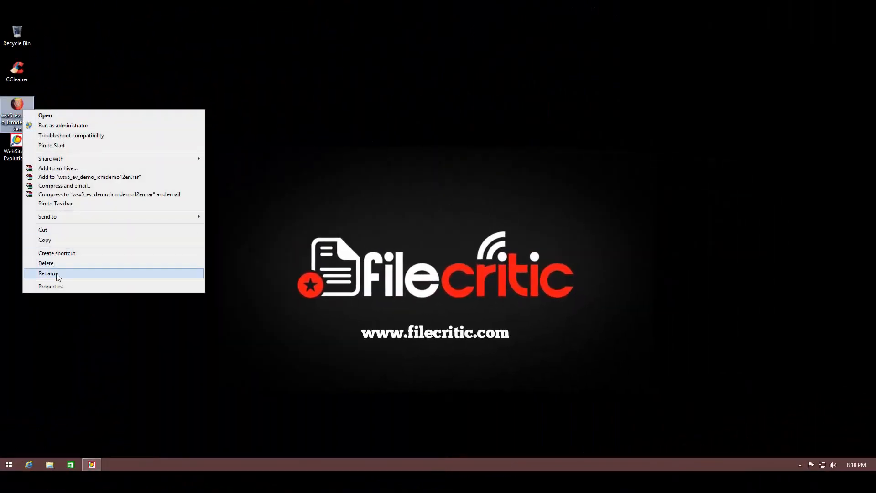
click(137, 286)
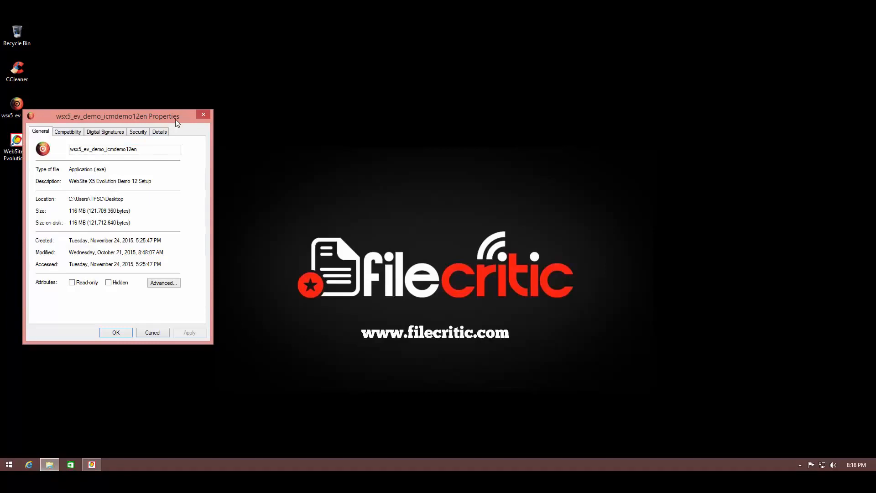
click(201, 117)
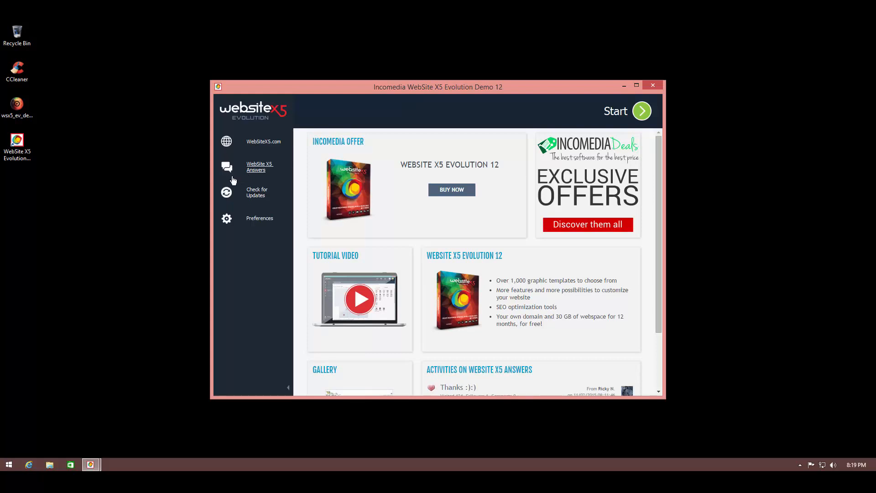
Step: Review the general and web font preferences, including the offline preview server's port and IP address, leaving them unsaved
click(249, 221)
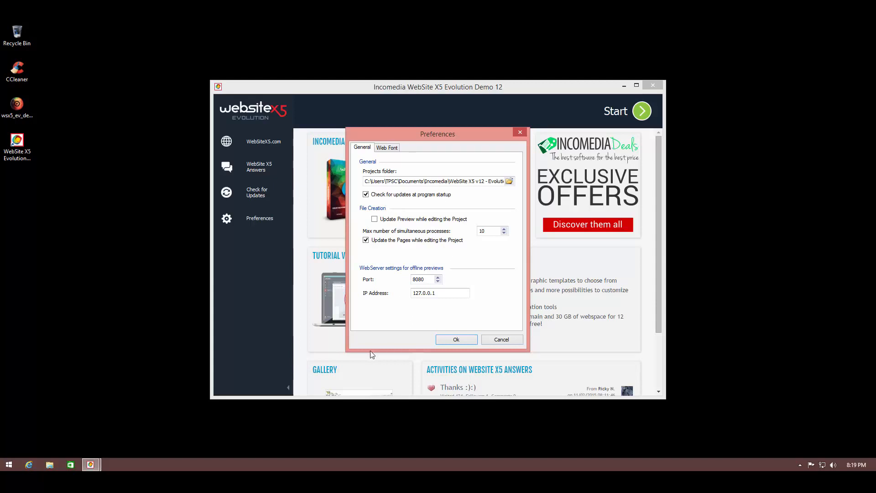
double_click(426, 281)
click(437, 296)
click(389, 149)
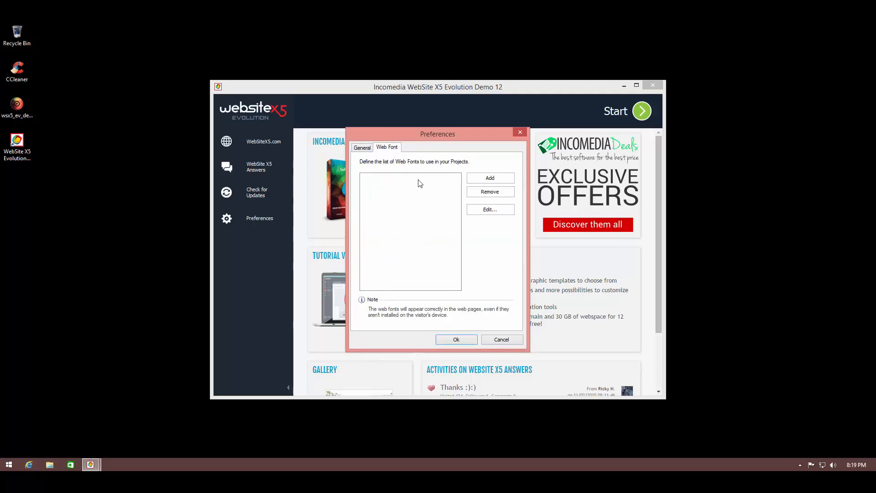
click(508, 341)
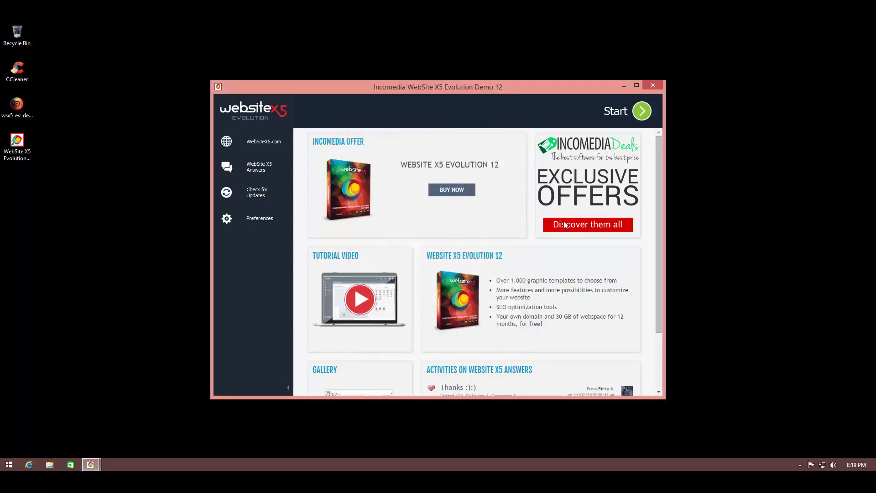
Step: Create a new project named LeoFilecritic and proceed to its general settings
click(639, 113)
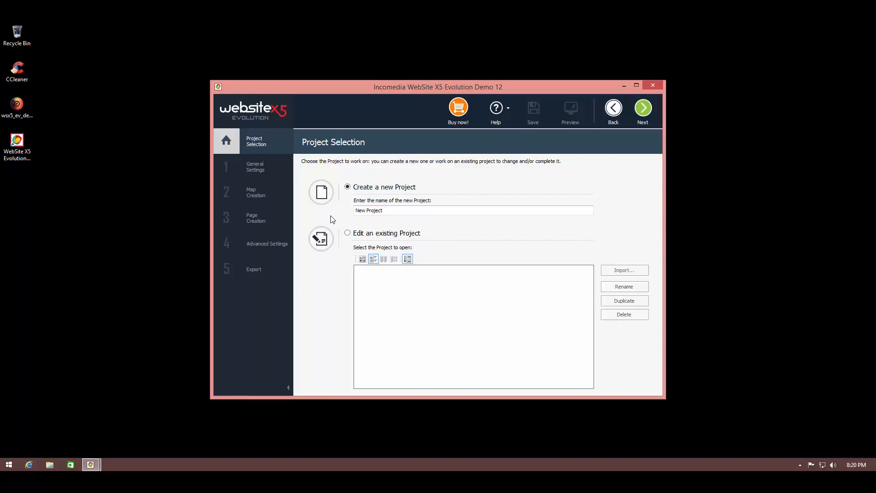
drag(395, 211, 327, 205)
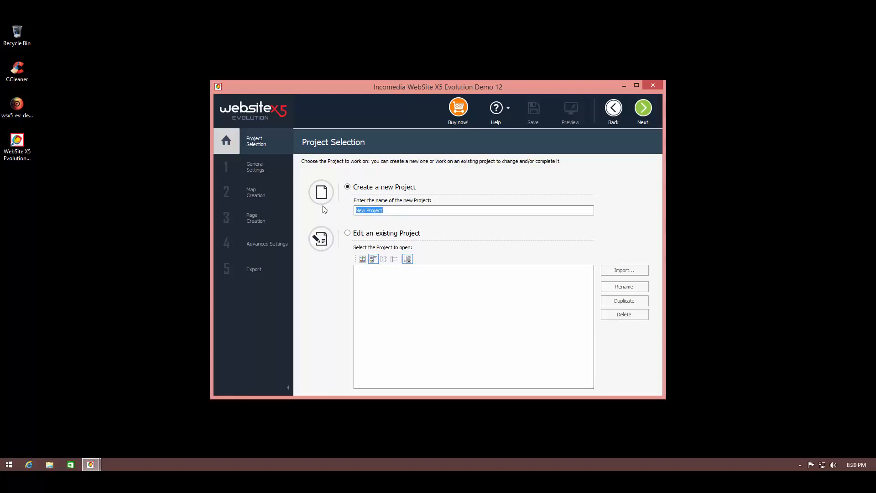
text(LeoFilecritic)
click(639, 114)
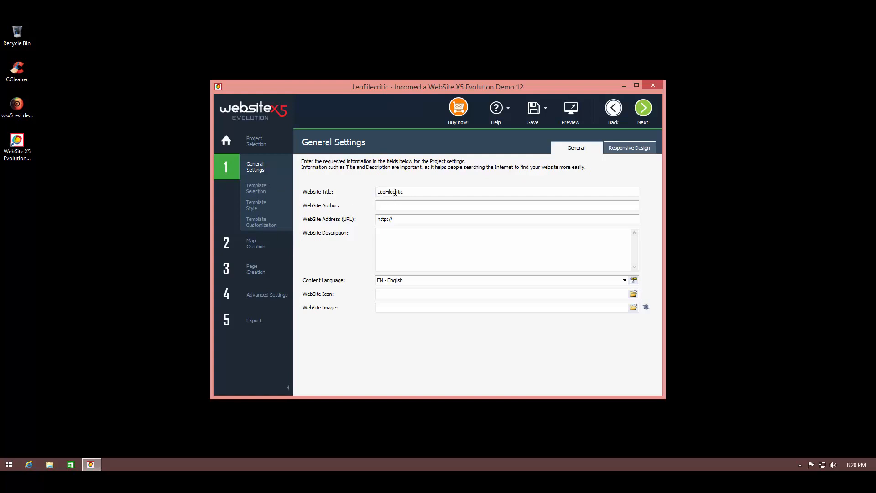
click(379, 205)
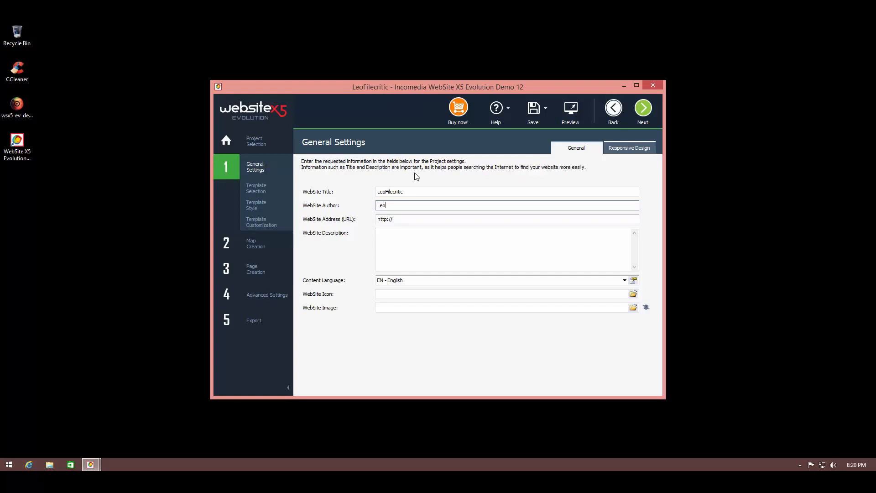
click(410, 219)
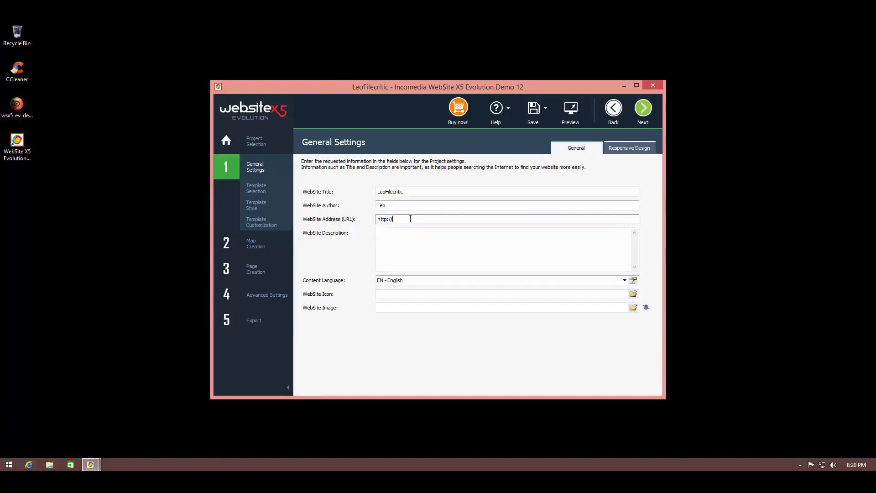
text(leo)
text(www)
text(.com)
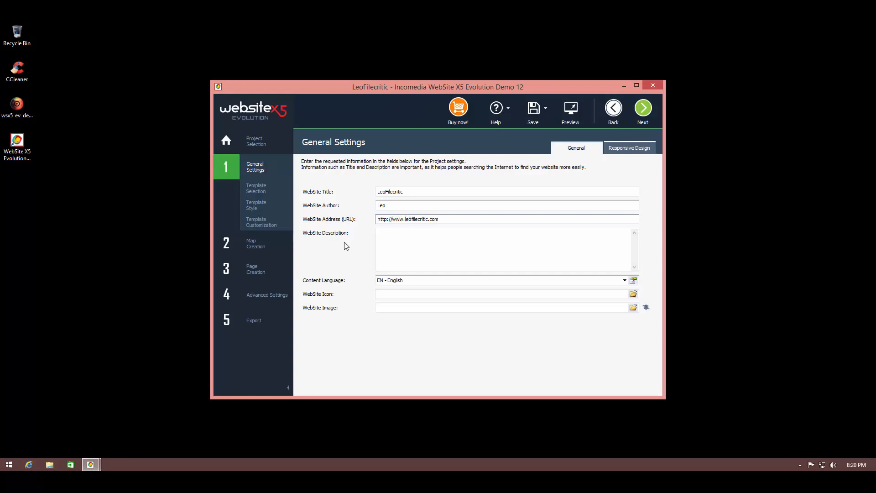
Step: Enter the website description "This is our first website." and choose EN - English as the content language
click(413, 246)
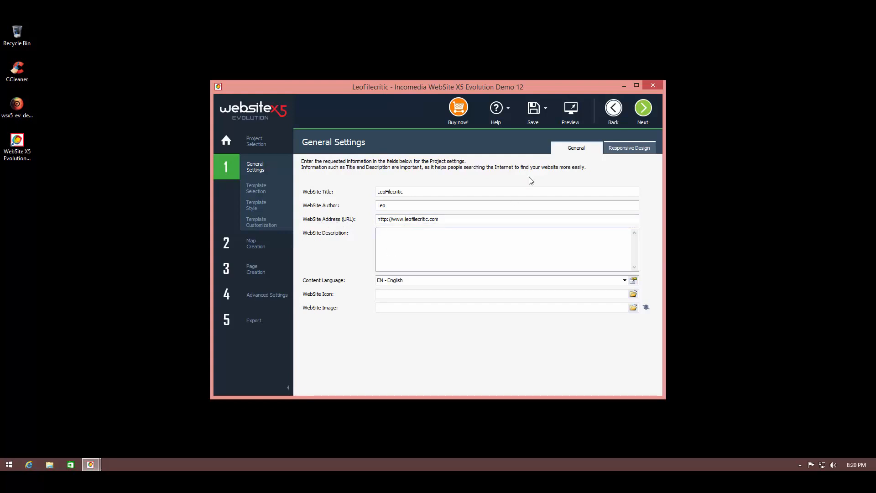
text(This is our first webs)
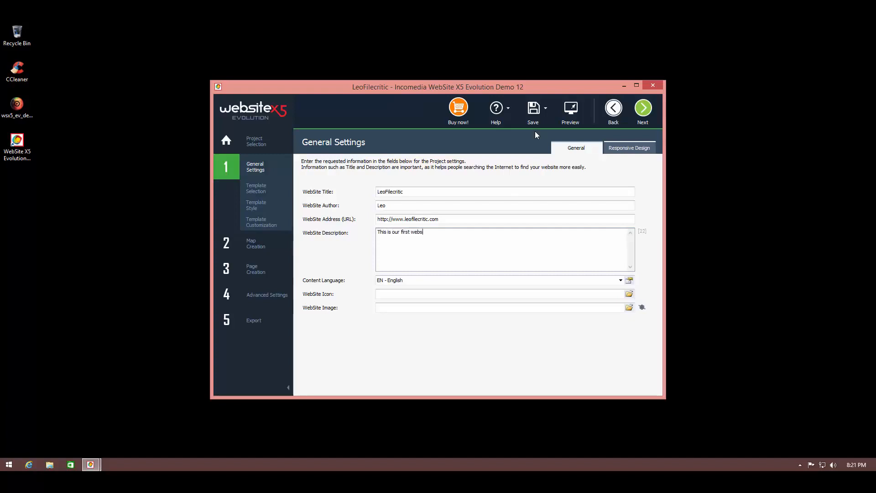
text(ite/.)
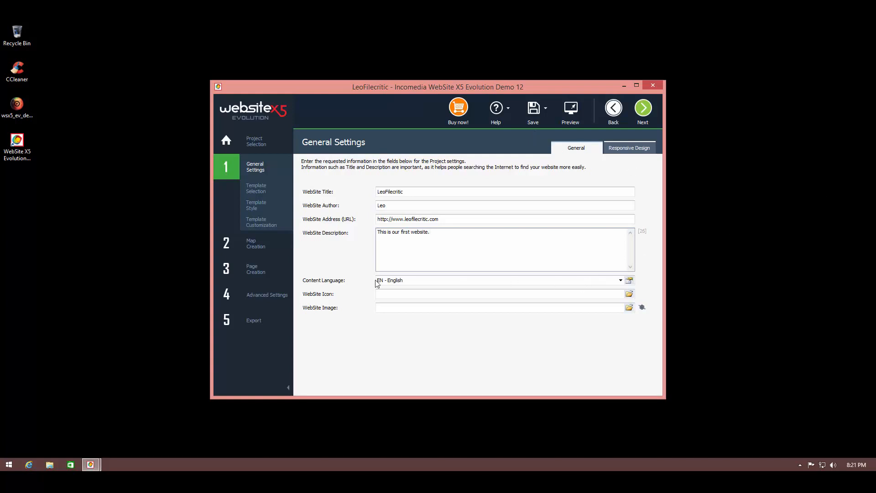
click(385, 281)
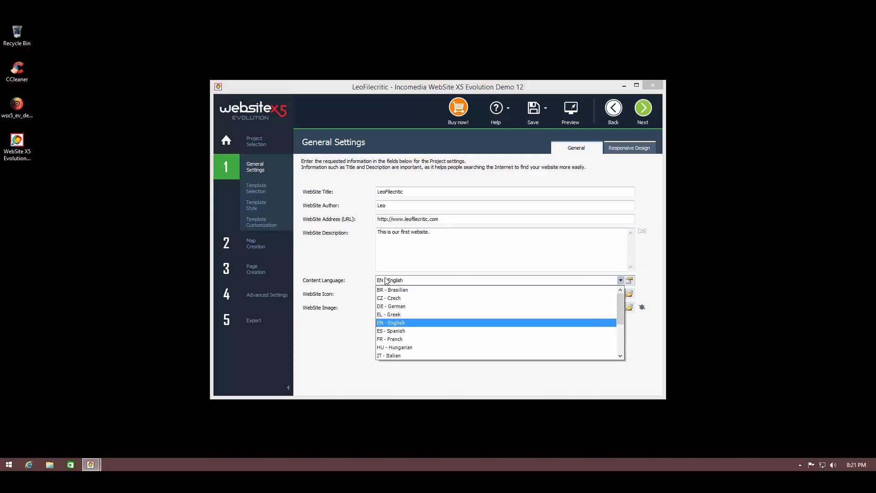
click(391, 323)
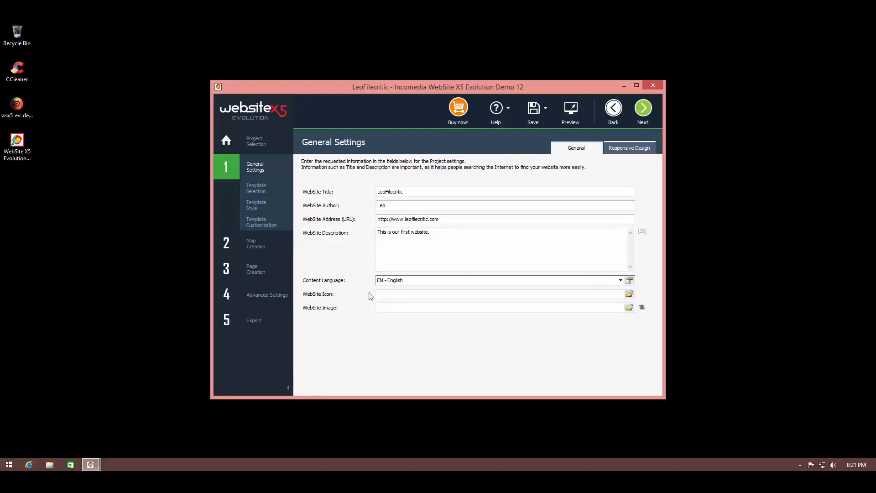
Step: Use the picture pimgpsh_fullsize_distr.jpg as both the website icon and the website image
click(630, 294)
double_click(370, 176)
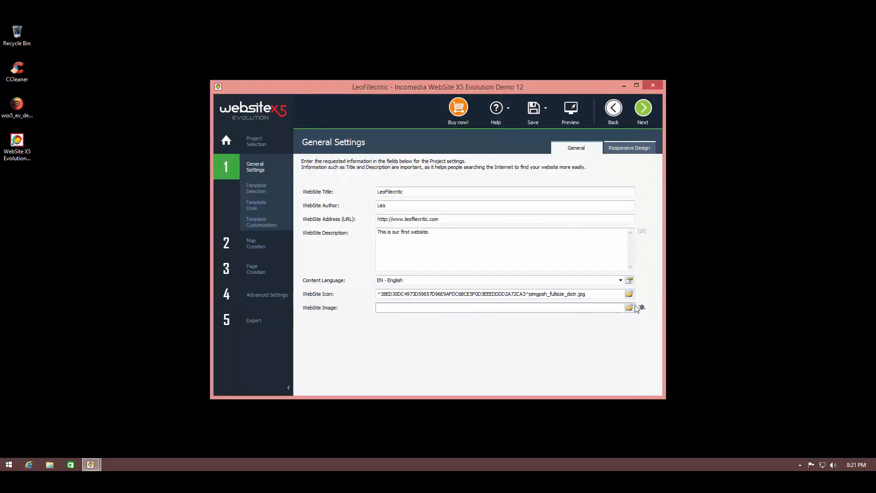
click(629, 307)
double_click(370, 176)
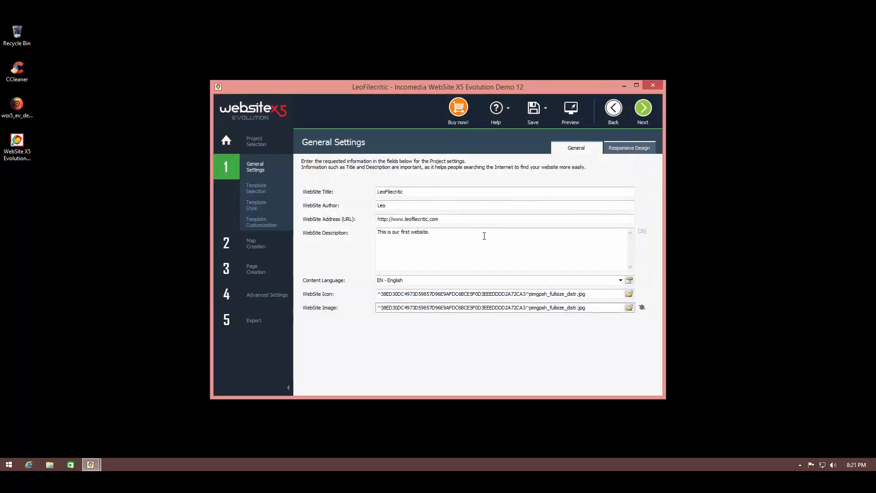
Step: Proceed to template selection and examine the default horizontal-menu templates, from Interior Design and Hobby through Health, Food and Catering, and Fashion
click(641, 115)
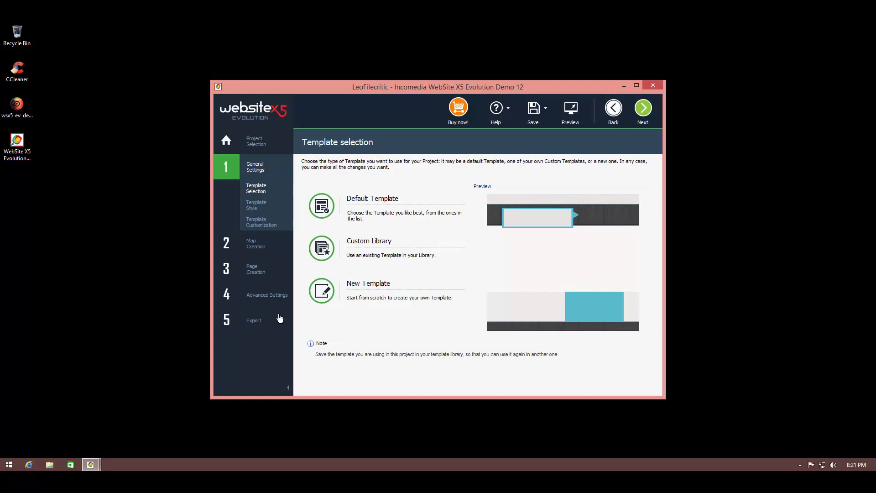
click(360, 202)
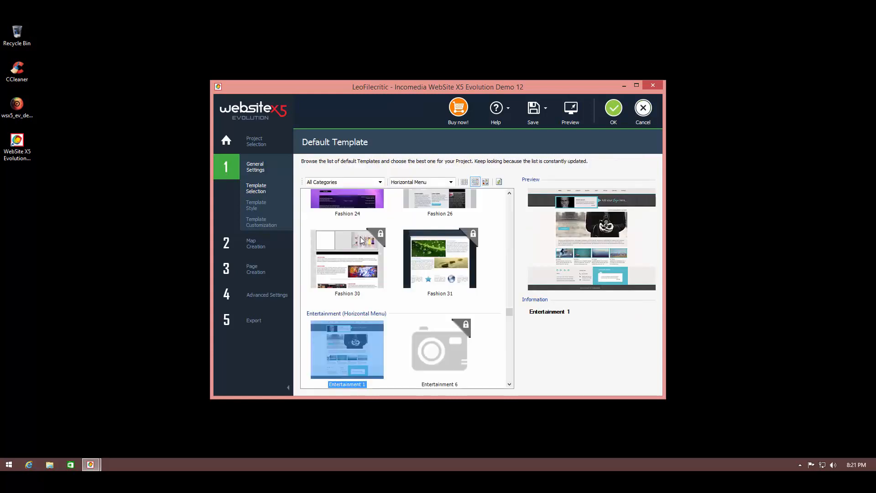
drag(510, 313, 510, 311)
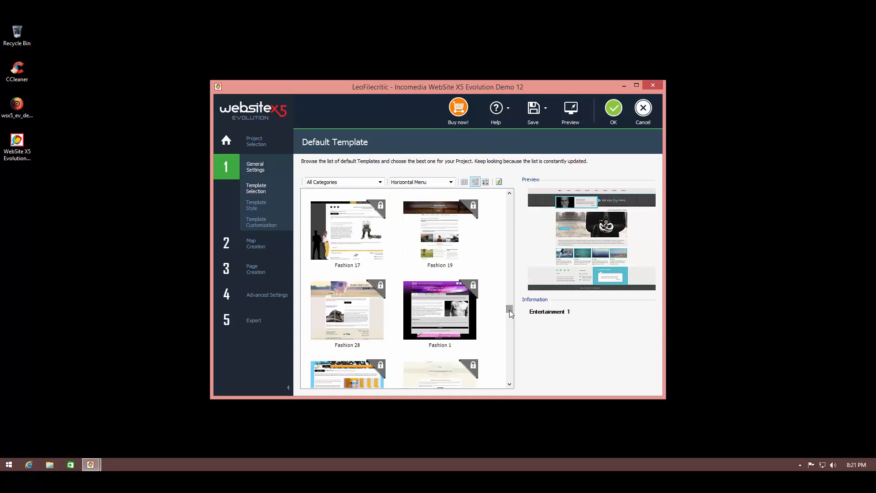
drag(509, 313, 509, 288)
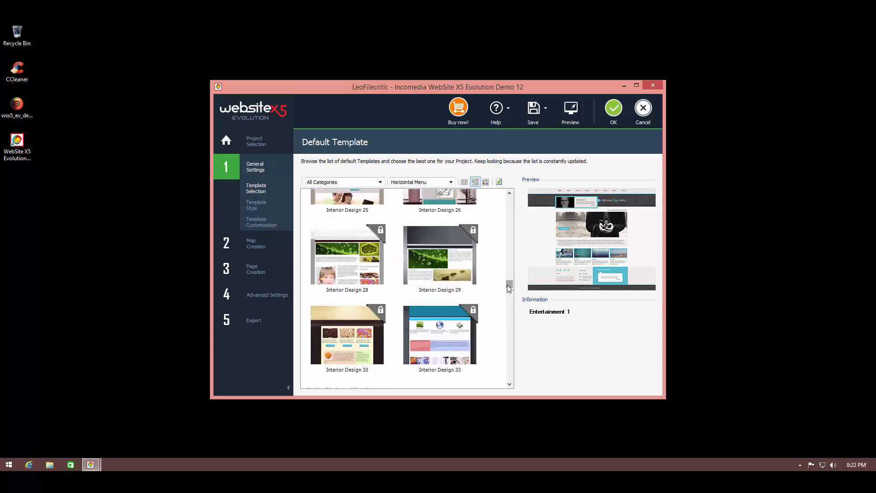
mouse_move(510, 288)
mouse_down()
mouse_move(508, 247)
mouse_move(509, 285)
mouse_up()
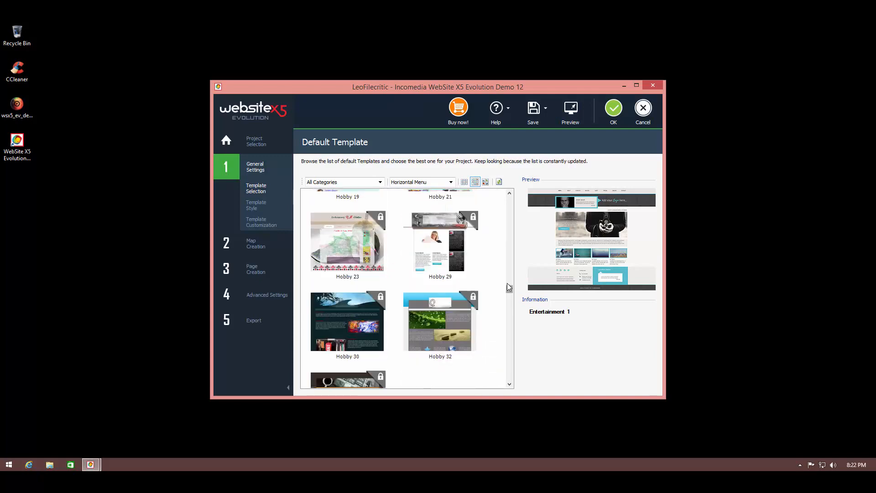
scroll(467, 299, down, 2)
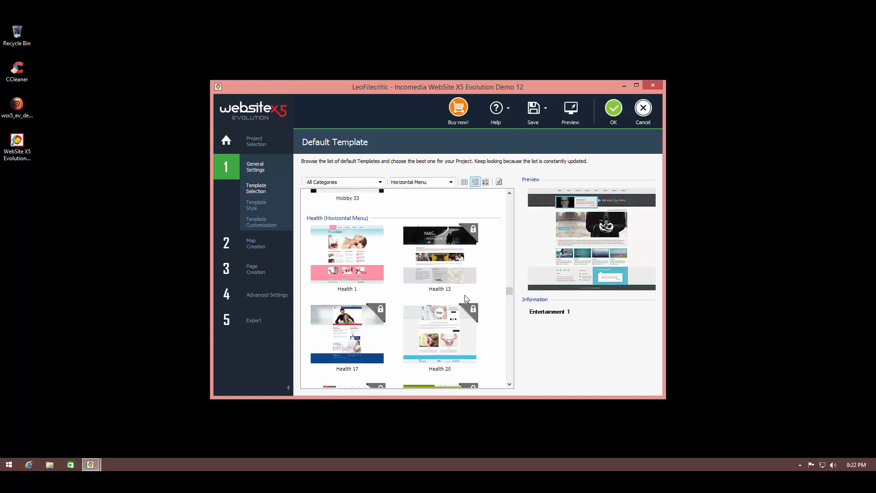
scroll(466, 298, down, 6)
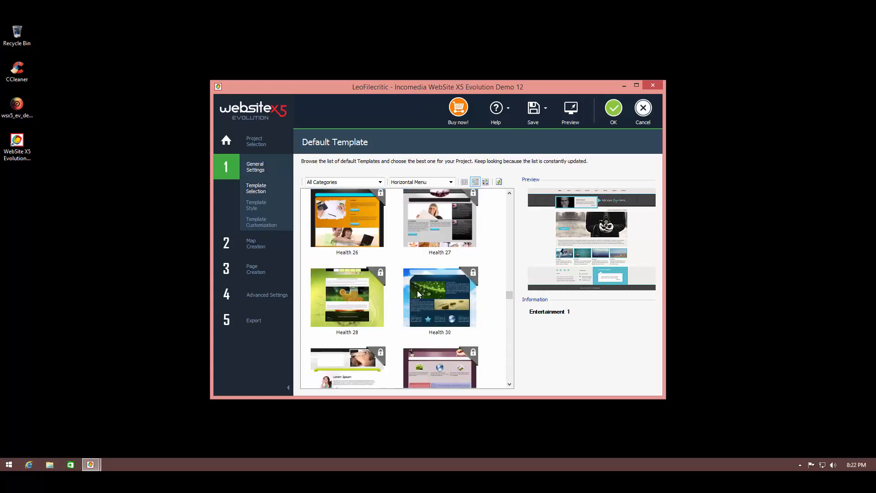
scroll(417, 292, down, 4)
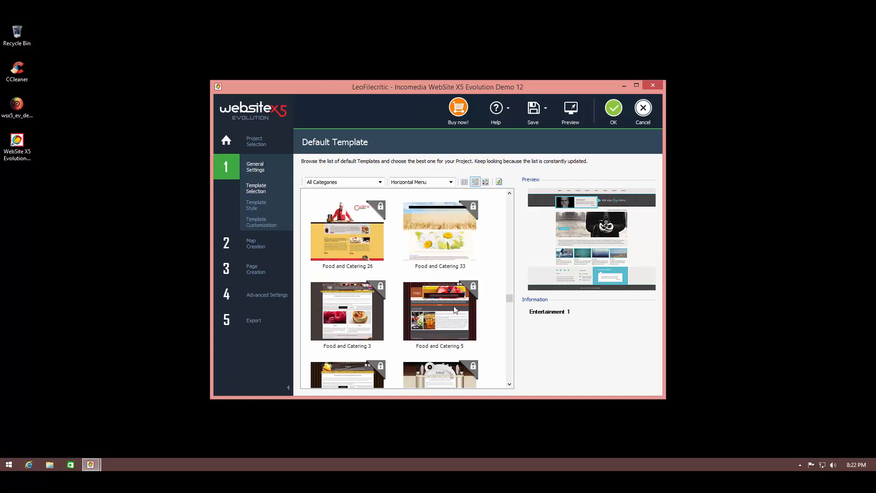
scroll(409, 336, down, 10)
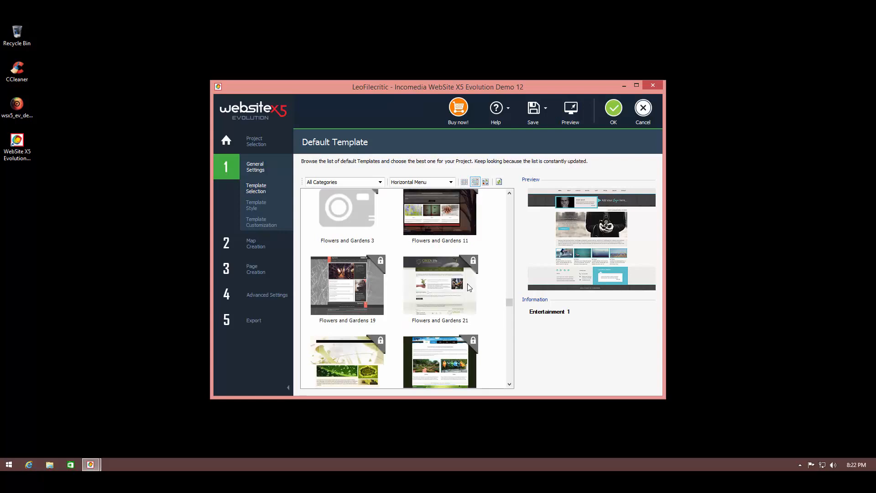
scroll(469, 287, down, 8)
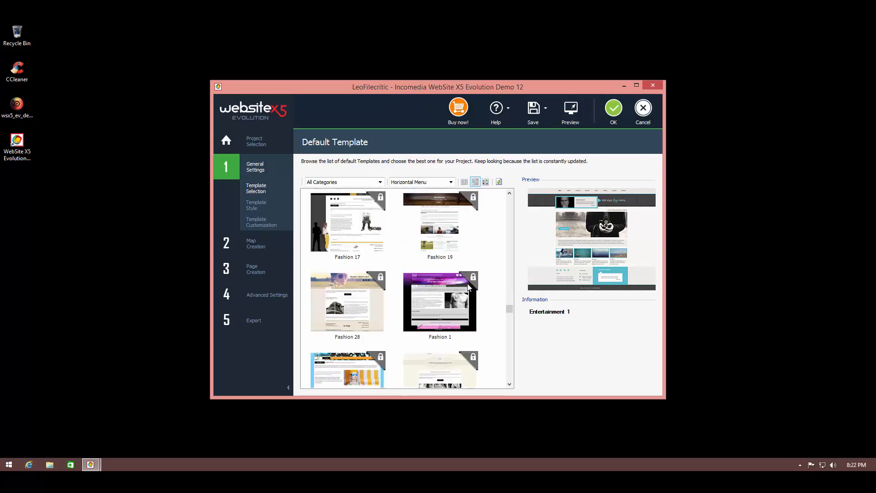
scroll(468, 283, down, 5)
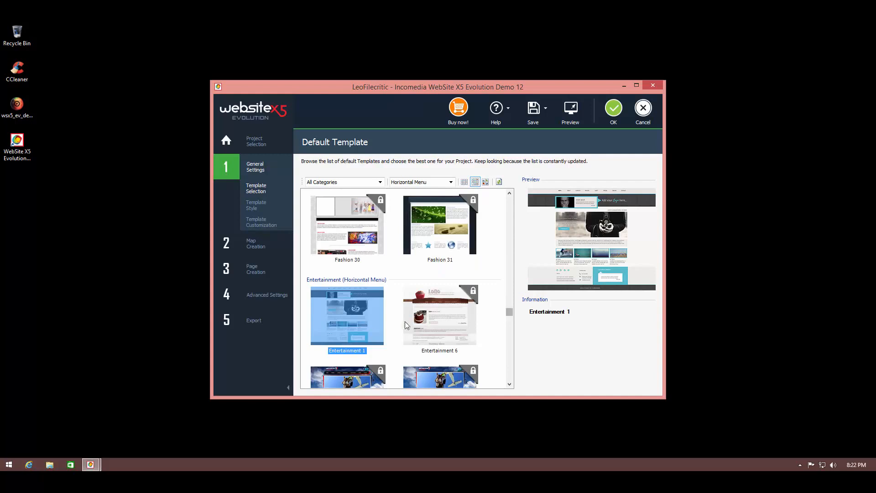
Step: Select the Entertainment 1 template in the Entertainment category
click(384, 269)
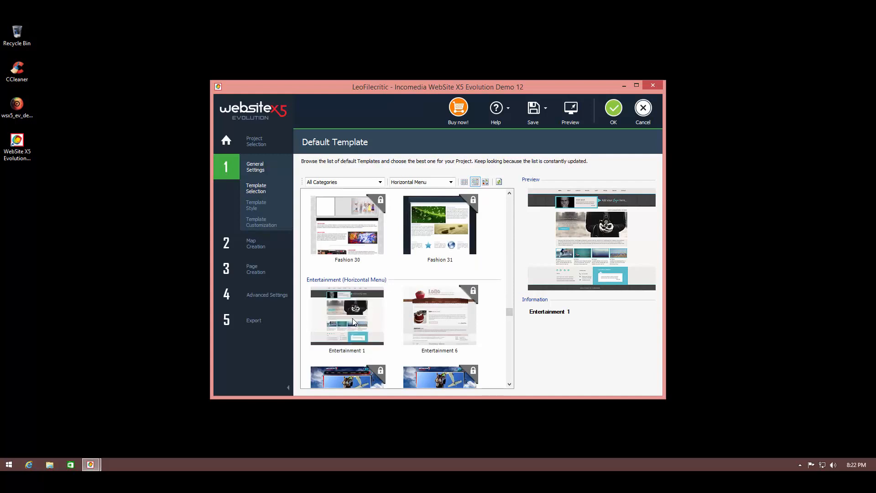
scroll(353, 322, down, 3)
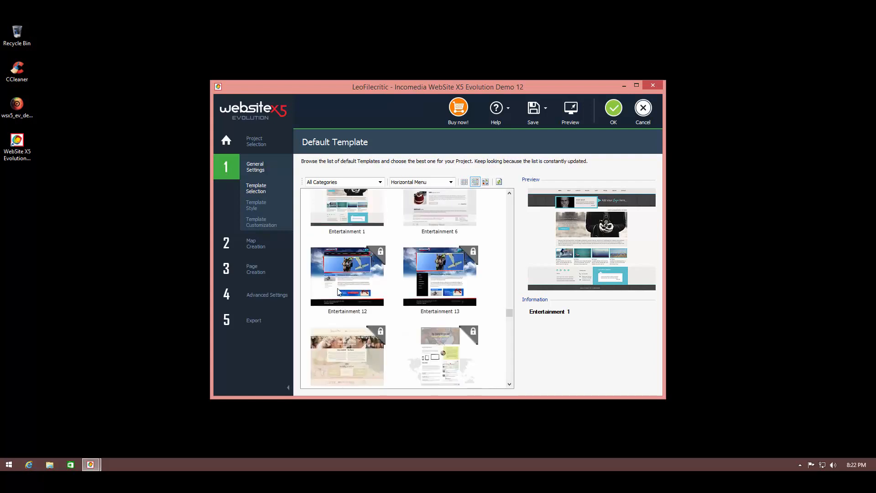
scroll(331, 327, up, 3)
click(348, 318)
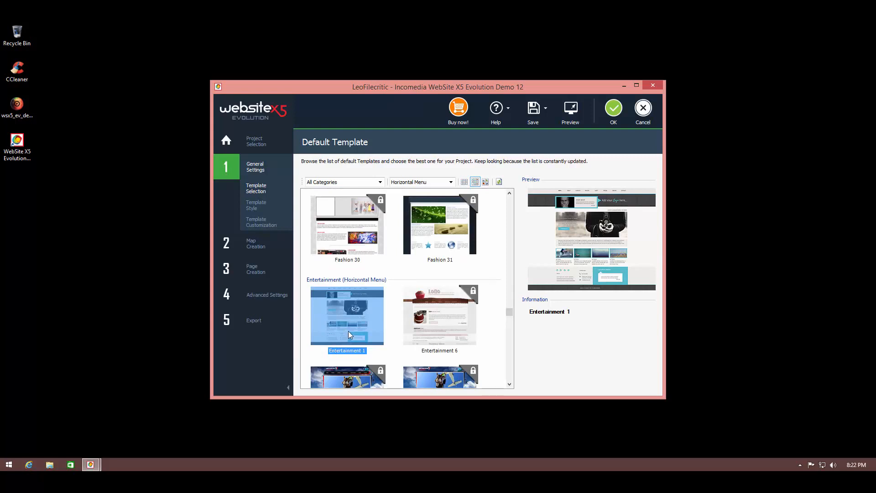
Step: Select the Design 1 template in the Design (Horizontal Menu) category
scroll(366, 328, down, 15)
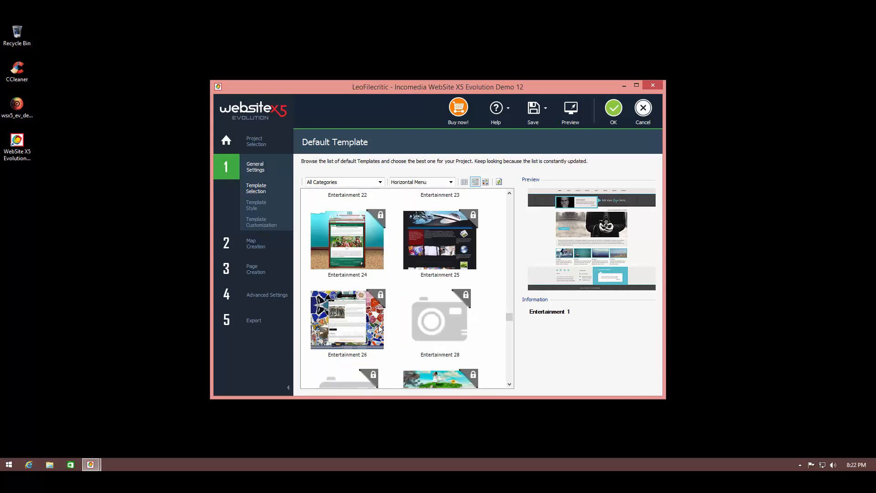
scroll(351, 336, down, 5)
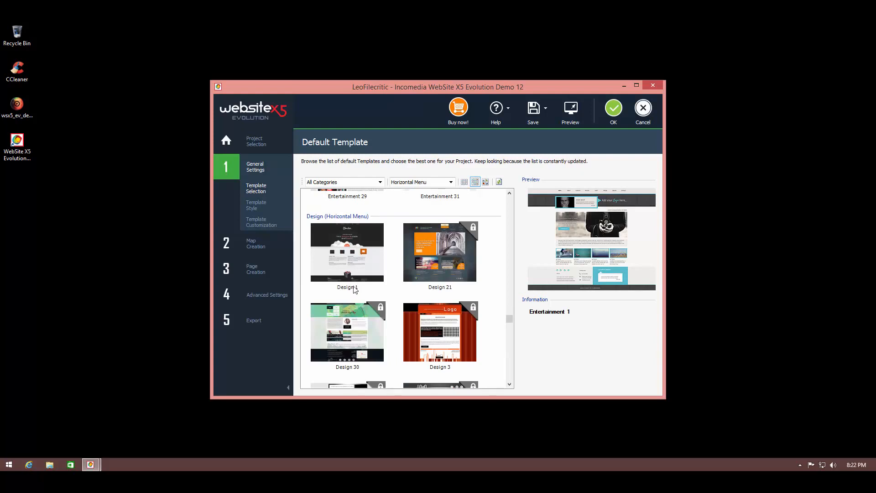
click(363, 269)
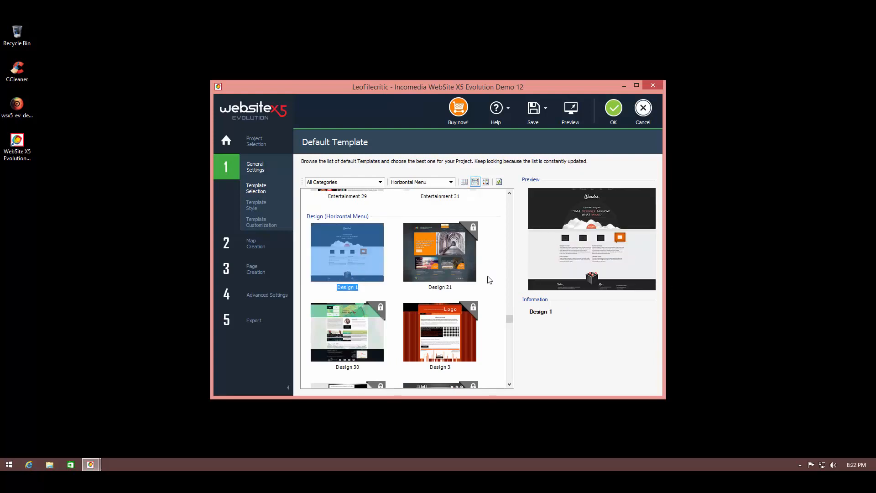
Step: Examine the remaining horizontal-menu templates, from Design, Computer and Software, and Cinema and Theater through Business and Building
scroll(454, 291, down, 5)
scroll(455, 291, down, 8)
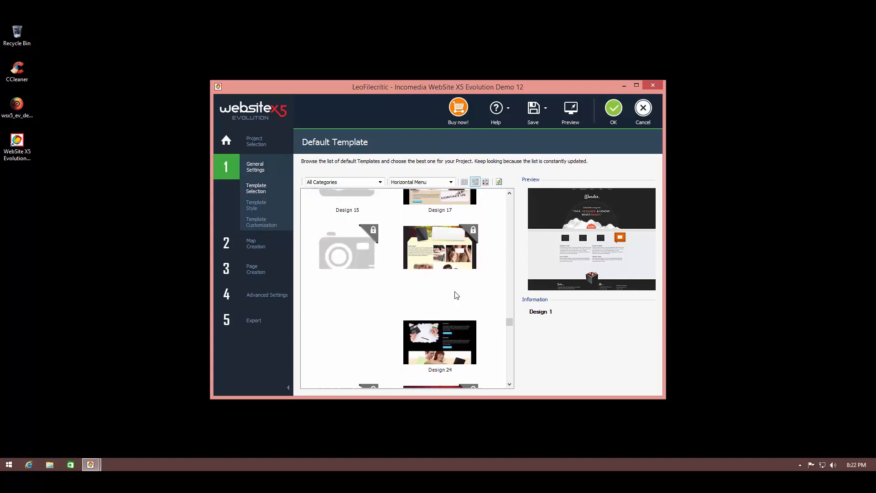
scroll(413, 325, down, 4)
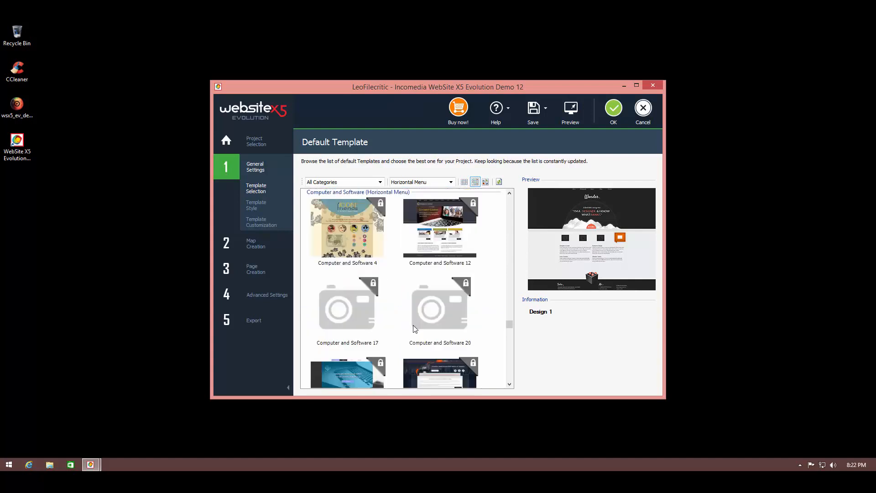
scroll(413, 325, up, 1)
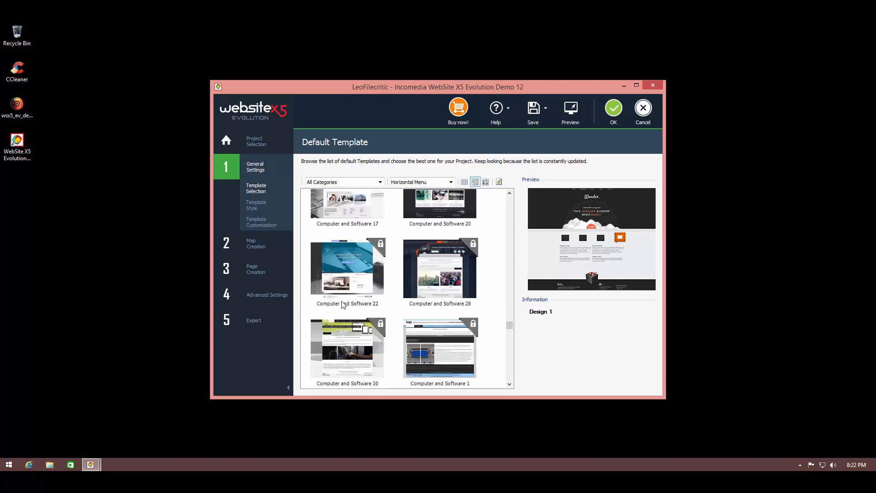
scroll(349, 303, up, 1)
scroll(355, 318, up, 2)
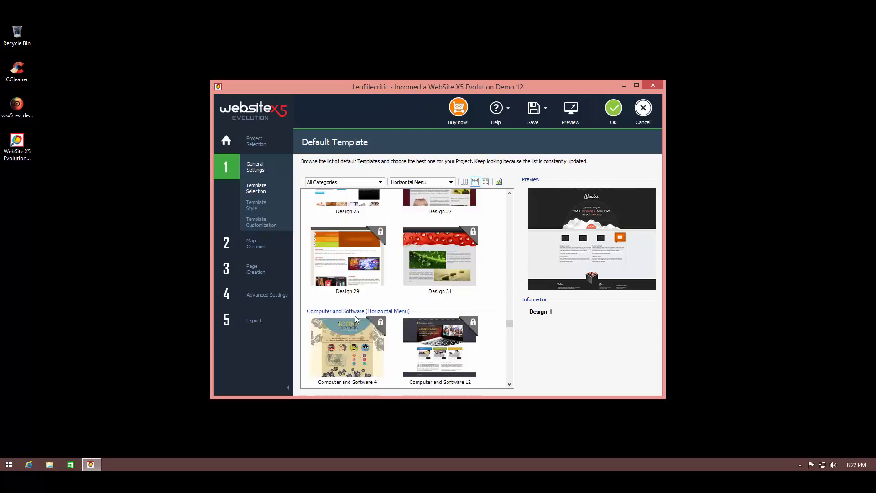
scroll(351, 257, up, 1)
scroll(350, 279, down, 1)
scroll(350, 280, down, 3)
scroll(350, 280, down, 5)
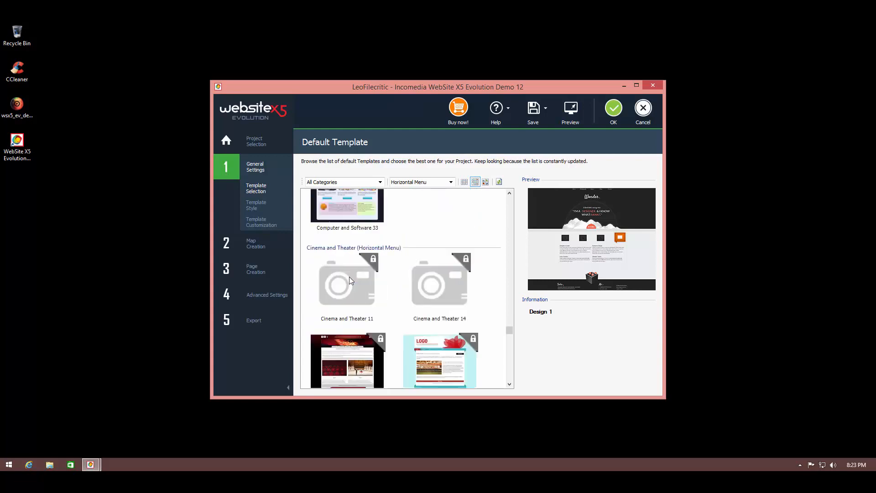
scroll(350, 280, down, 5)
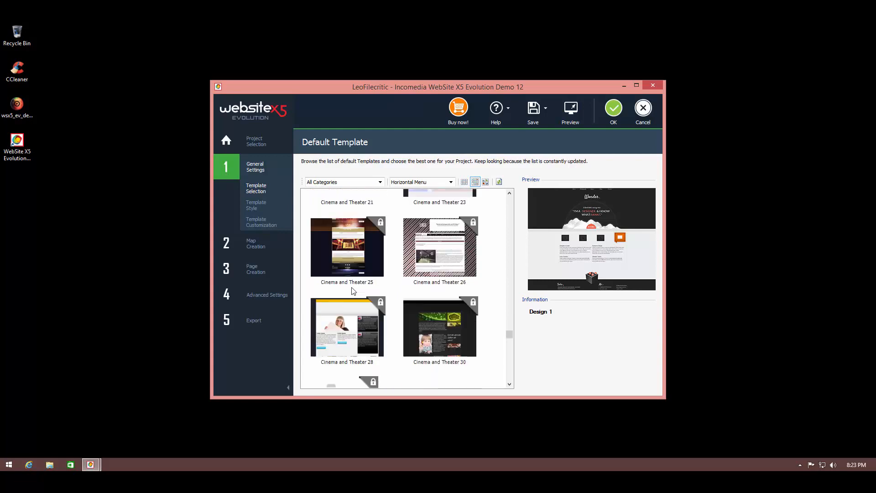
scroll(331, 272, down, 5)
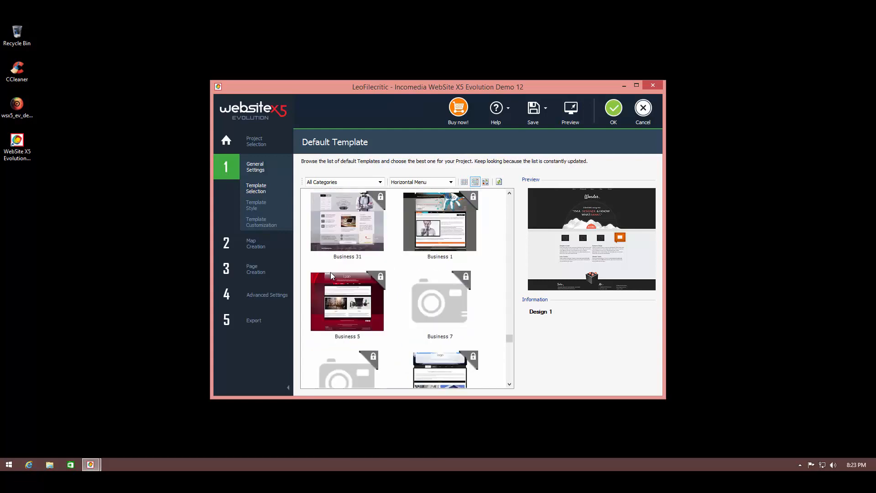
scroll(330, 275, down, 2)
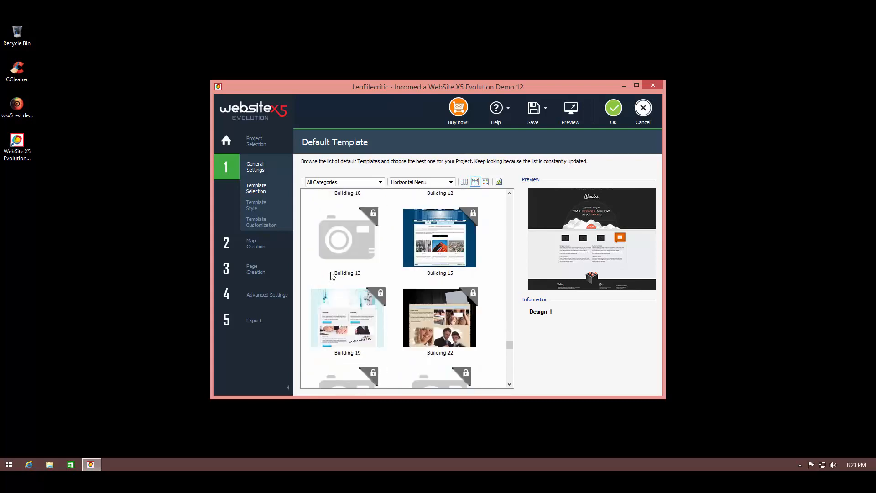
scroll(332, 275, up, 8)
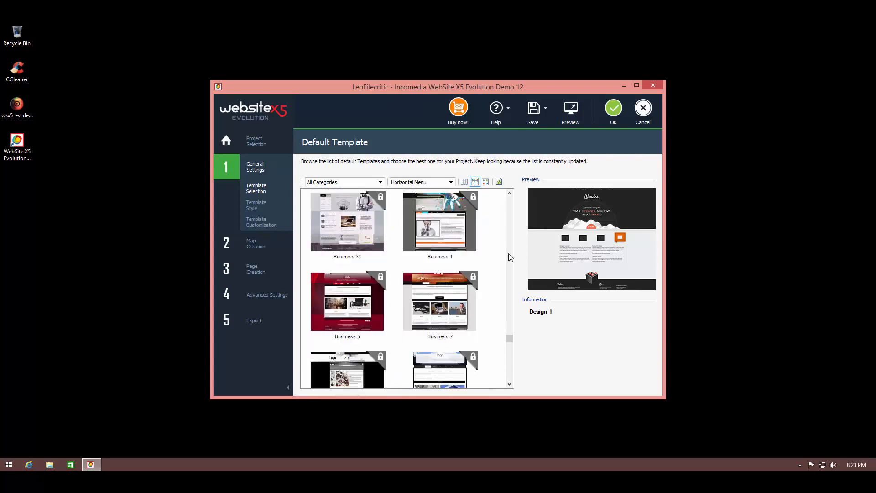
scroll(400, 280, up, 8)
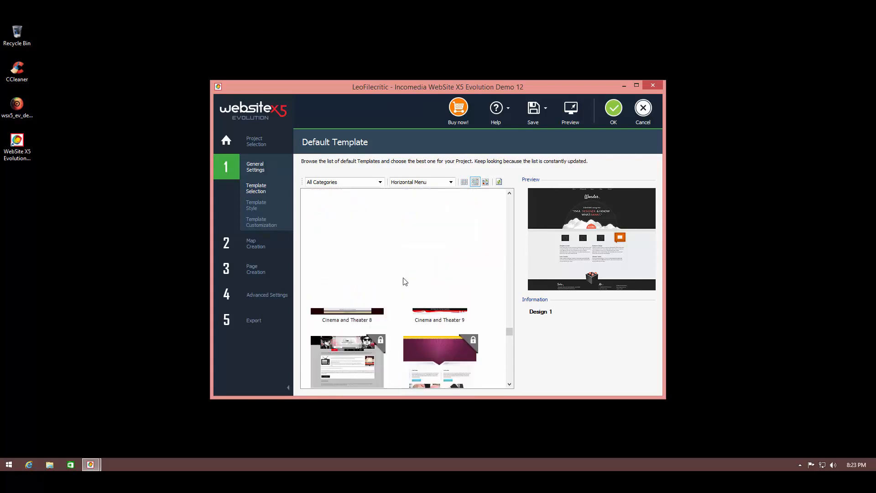
scroll(403, 279, up, 3)
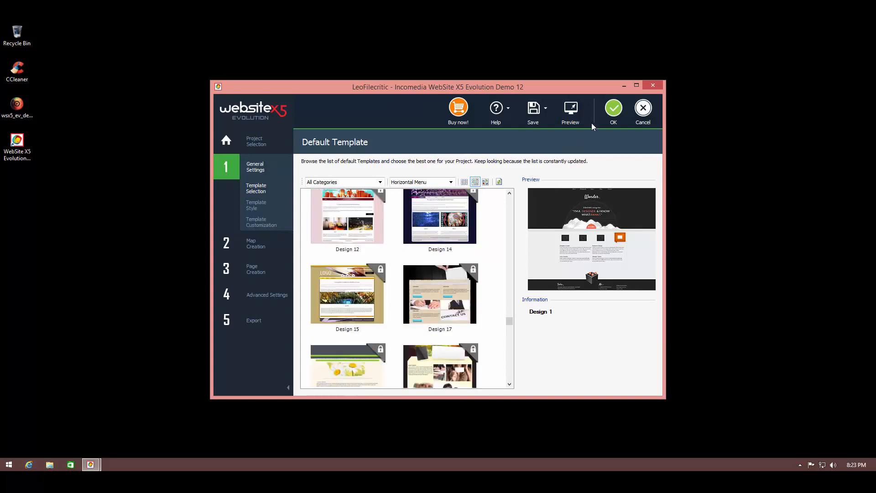
Step: Apply the chosen Design 1 template, proceed to Template Style and open the Main Template Structure settings
click(611, 116)
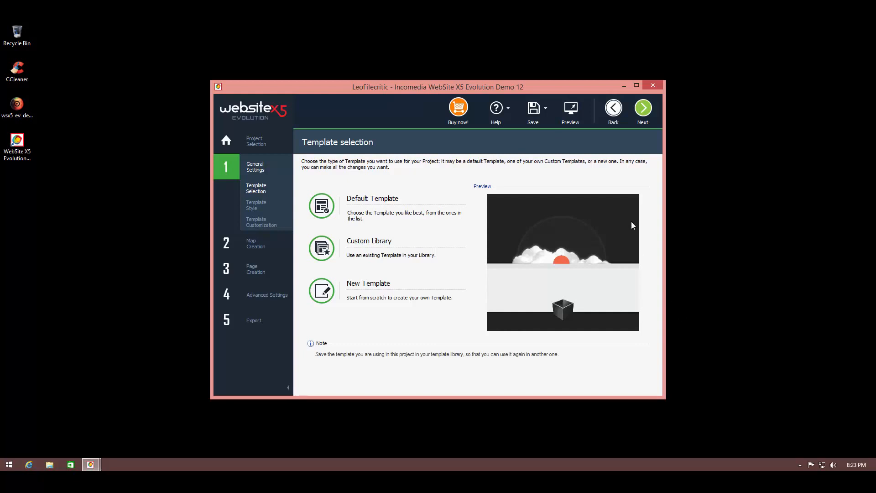
click(649, 115)
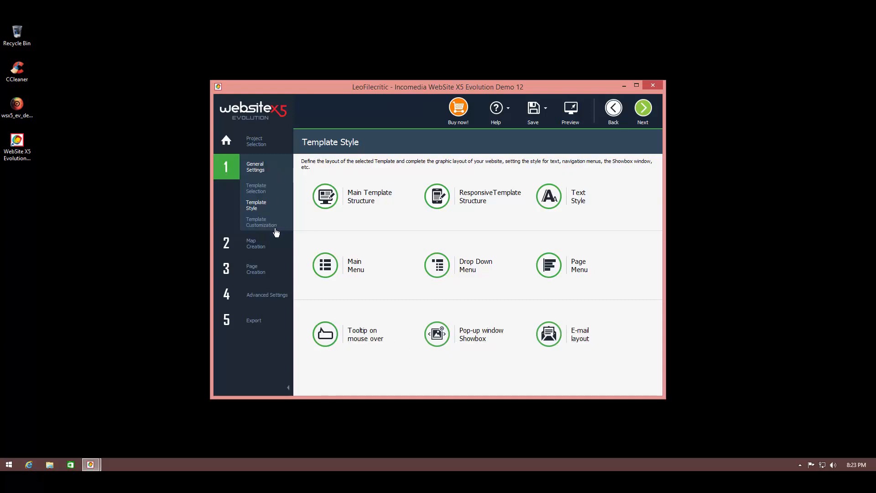
click(336, 196)
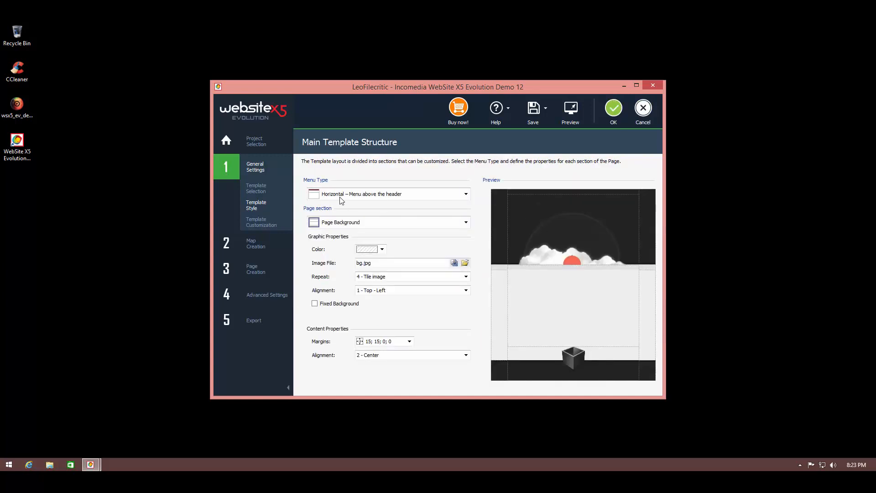
Step: Try the horizontal menu types below and inside the header, and return to Horizontal – Menu above the header
click(386, 196)
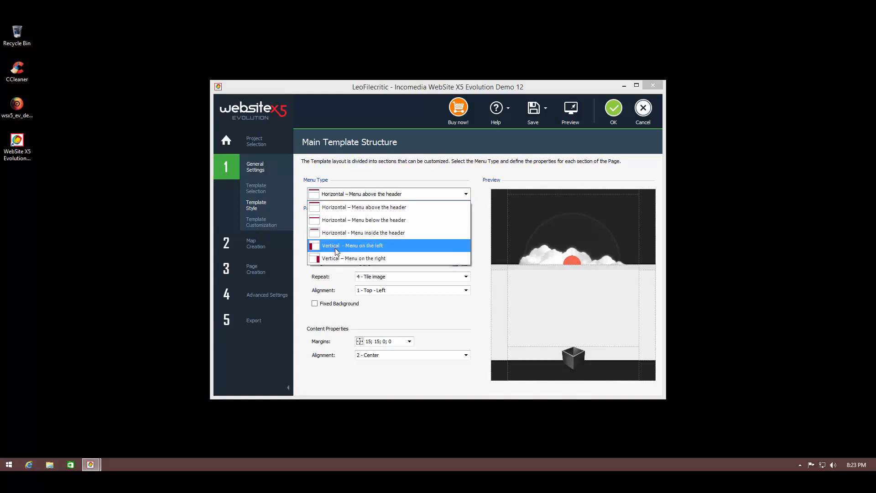
click(347, 220)
click(355, 195)
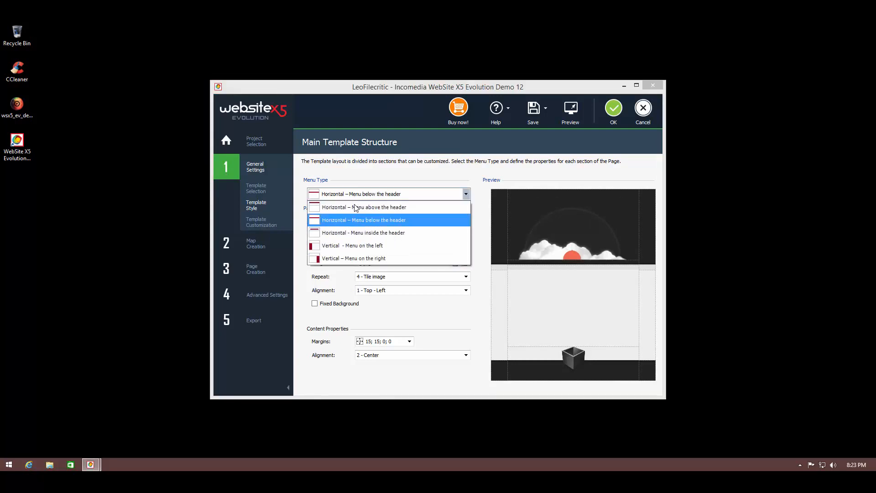
click(355, 233)
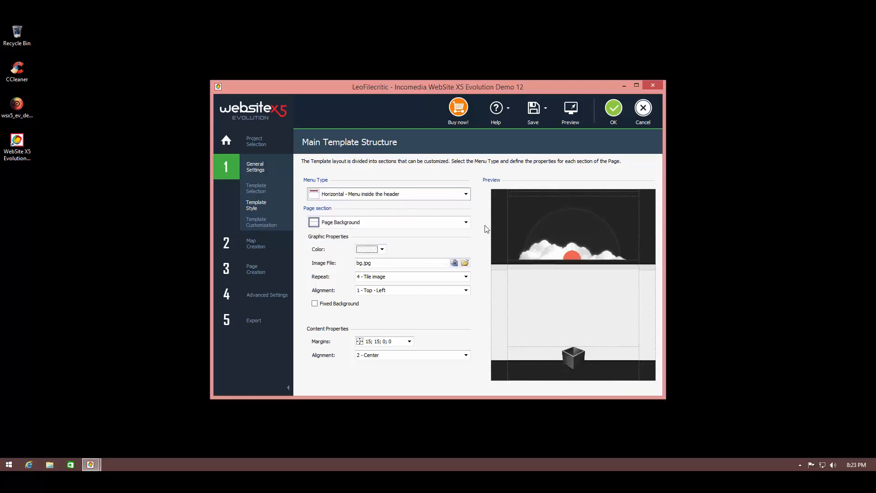
click(384, 195)
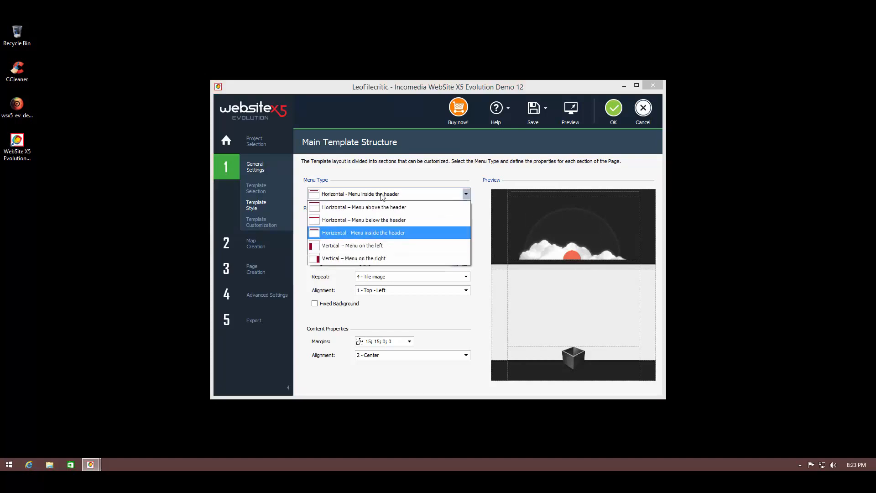
click(382, 208)
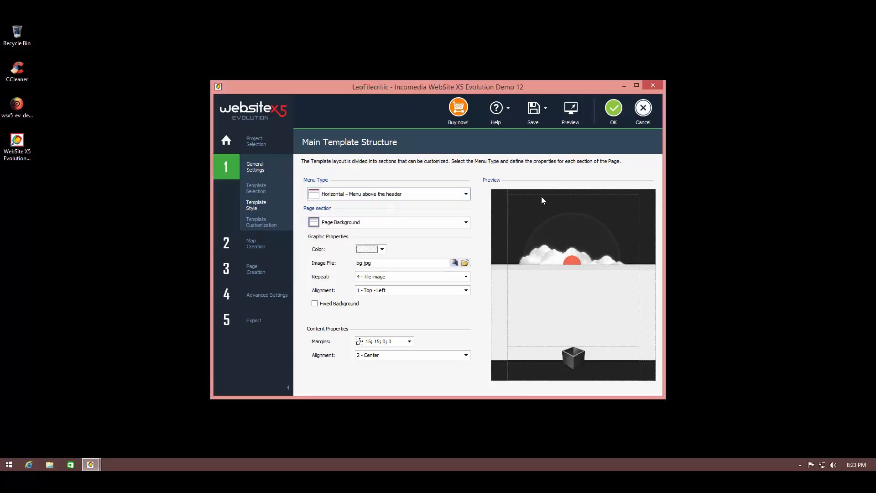
Step: View the Header Background page section and return to the Page Background section
click(392, 223)
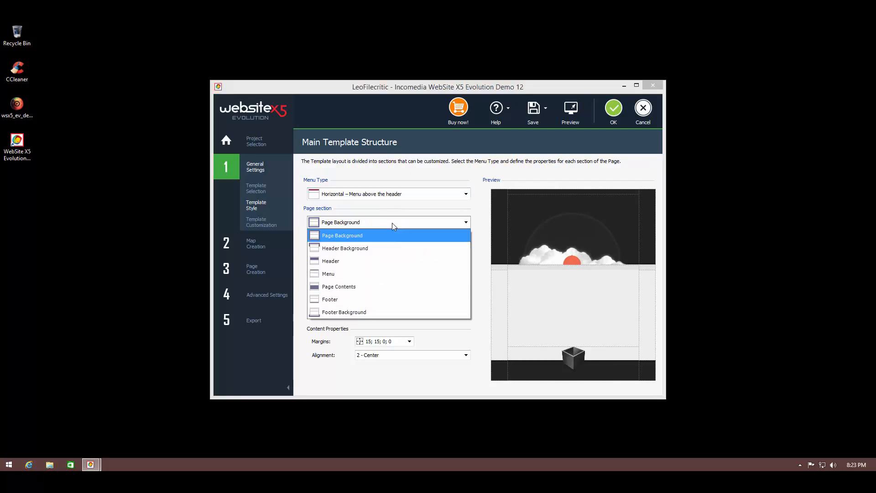
click(379, 247)
click(384, 224)
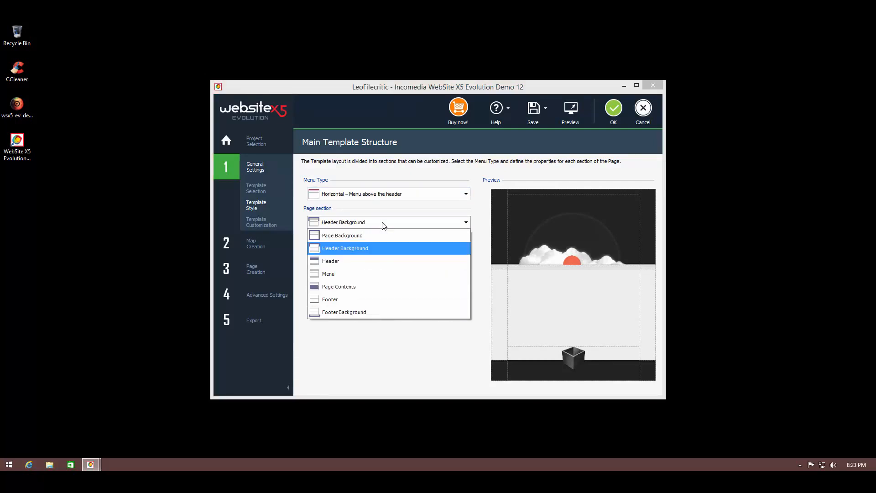
click(375, 233)
Step: Examine the color palette and the Fixed Background option of the Page Background section
click(382, 249)
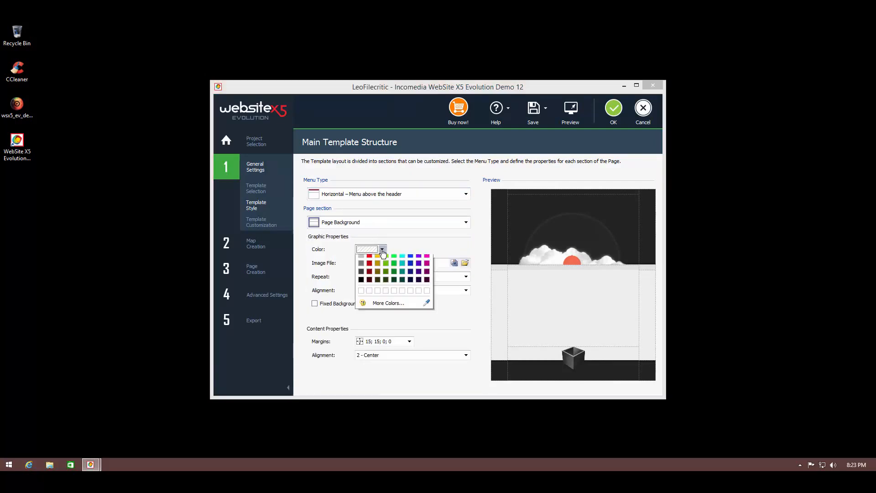
click(386, 263)
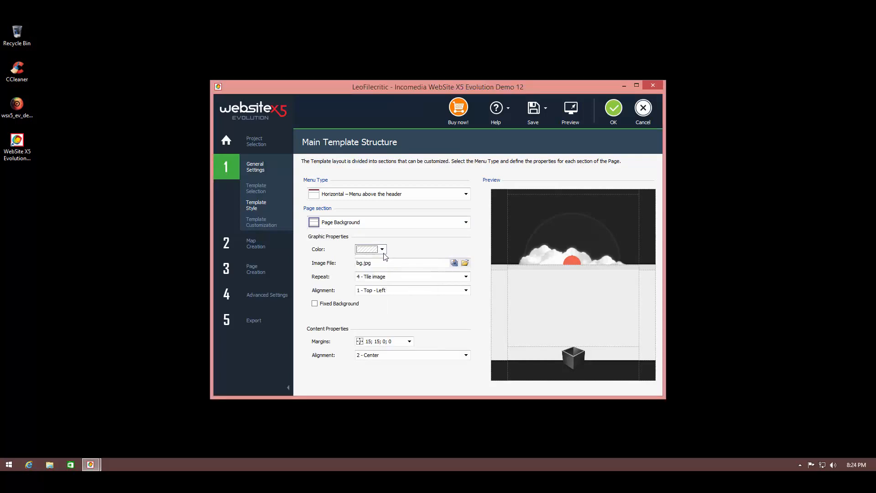
click(383, 250)
click(386, 280)
click(376, 248)
click(374, 263)
click(315, 305)
Step: Go to the Map Creation stage, select Page 1 in the sitemap and preview it
click(260, 192)
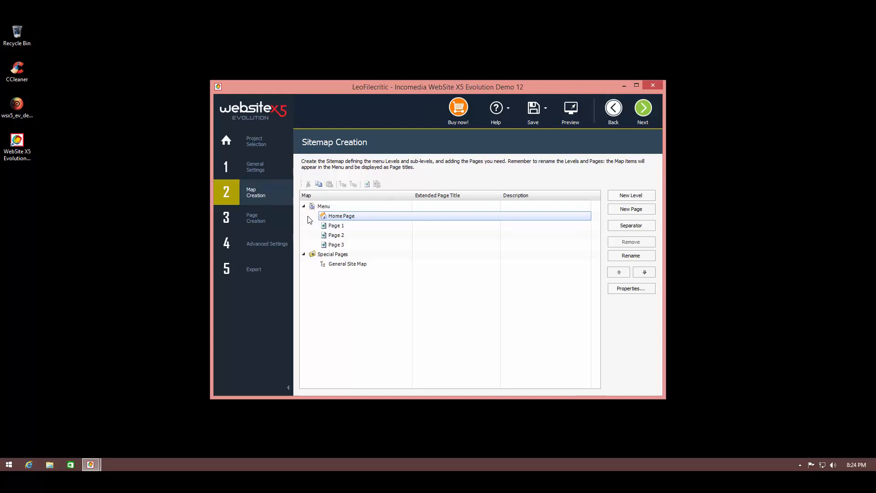
click(343, 226)
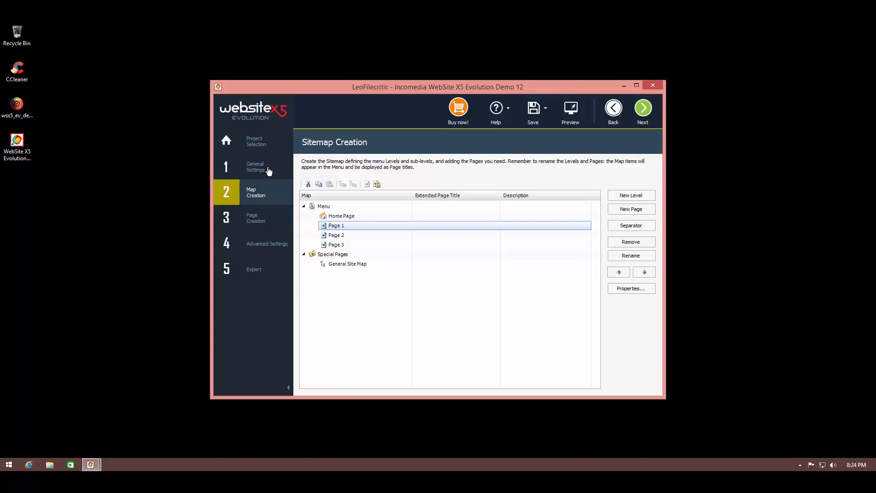
click(578, 110)
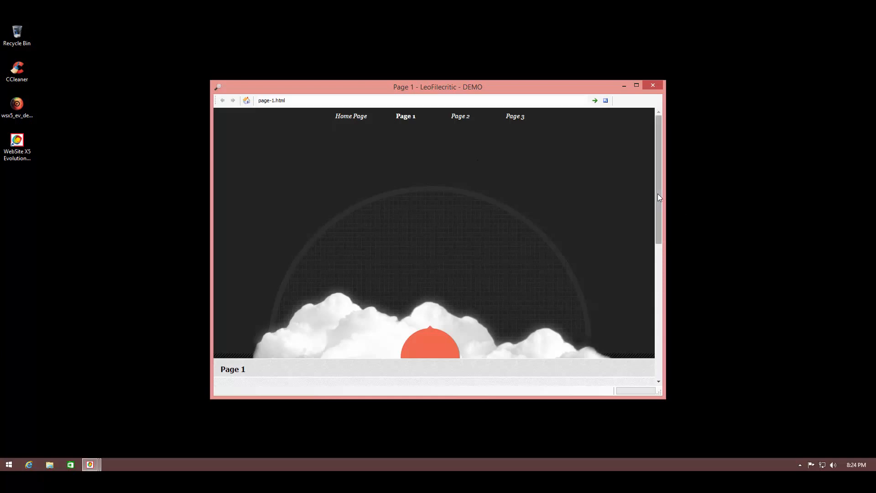
Step: Check the previewed Page 1 down to its footer and visit Page 2 and Page 3 through the footer links
drag(658, 193, 664, 351)
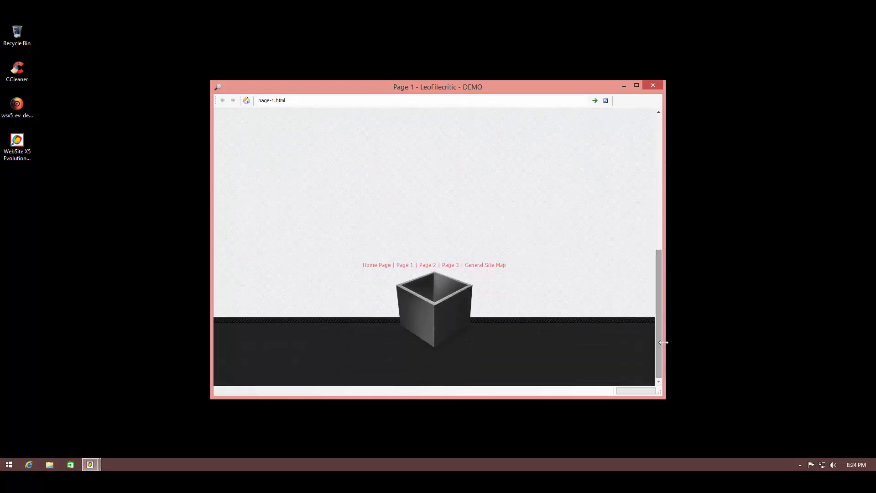
click(428, 265)
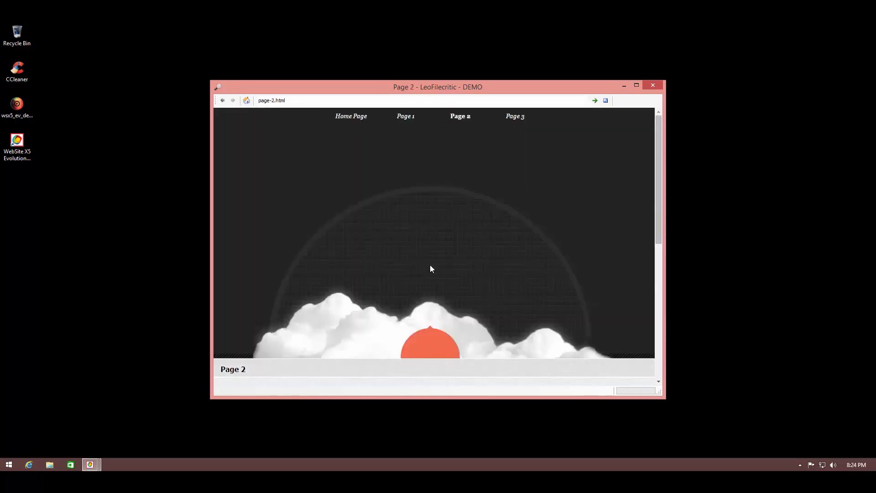
click(449, 266)
scroll(499, 283, down, 10)
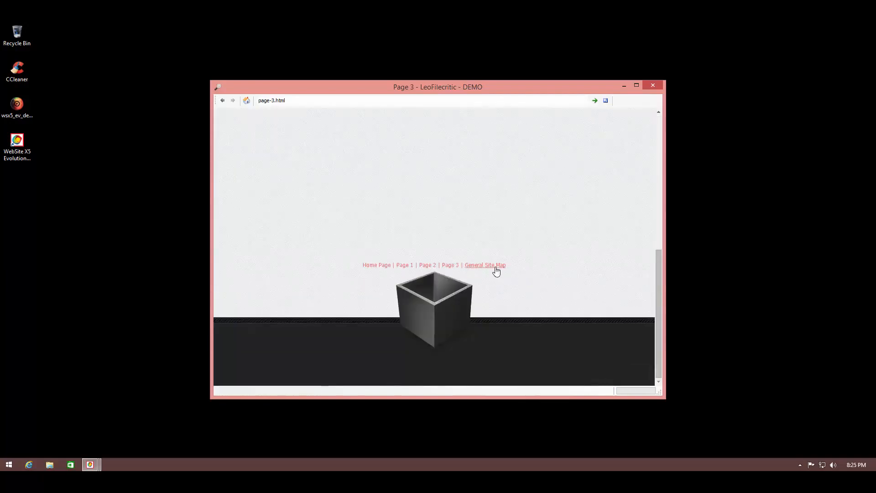
Step: Open the General Site Map from the preview's footer and examine its page links and layout
click(495, 267)
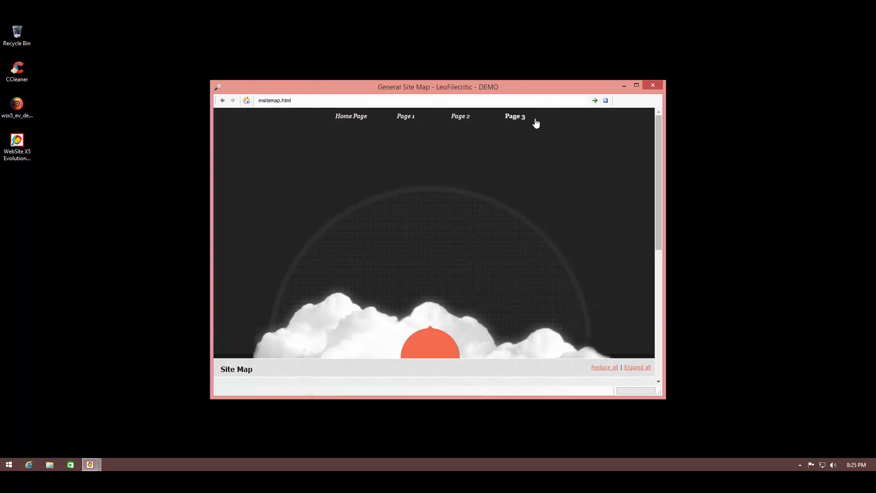
scroll(381, 211, down, 2)
scroll(380, 210, up, 2)
click(388, 101)
scroll(436, 204, down, 2)
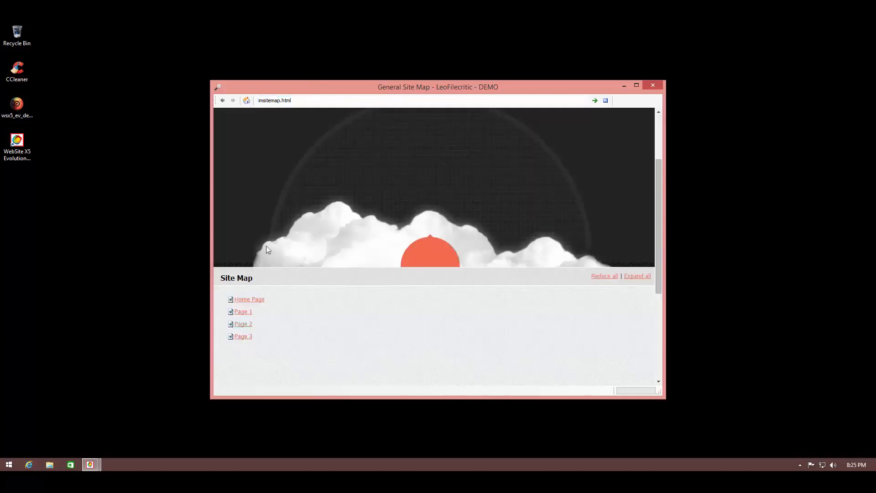
scroll(578, 258, down, 4)
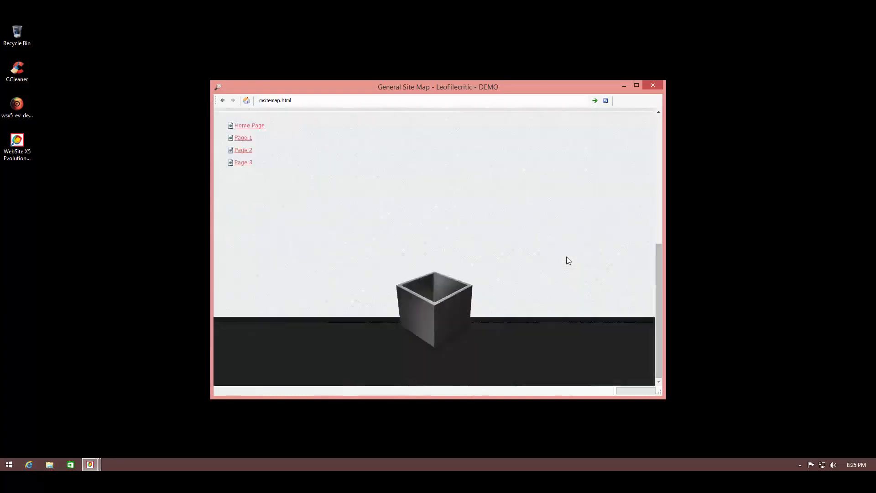
Step: Look over the General Site Map preview from its page links to the header and close the preview
scroll(566, 256, up, 6)
scroll(566, 256, down, 4)
scroll(568, 260, down, 3)
scroll(569, 261, up, 6)
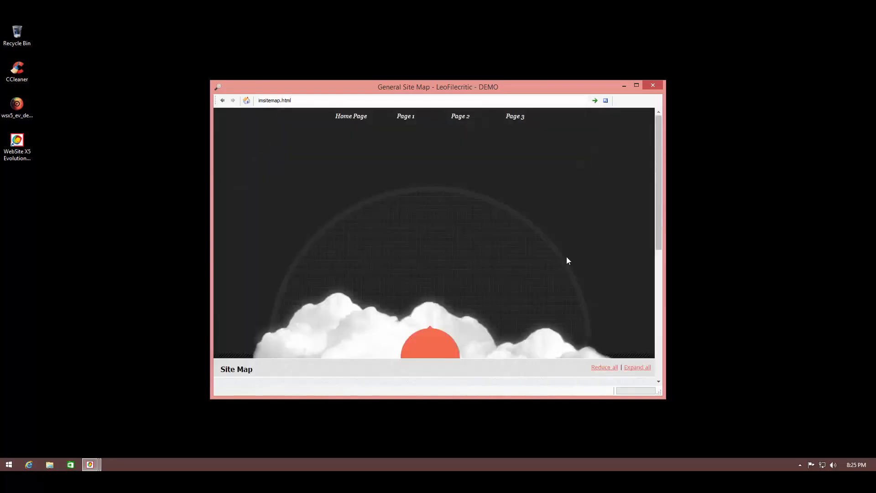
click(652, 85)
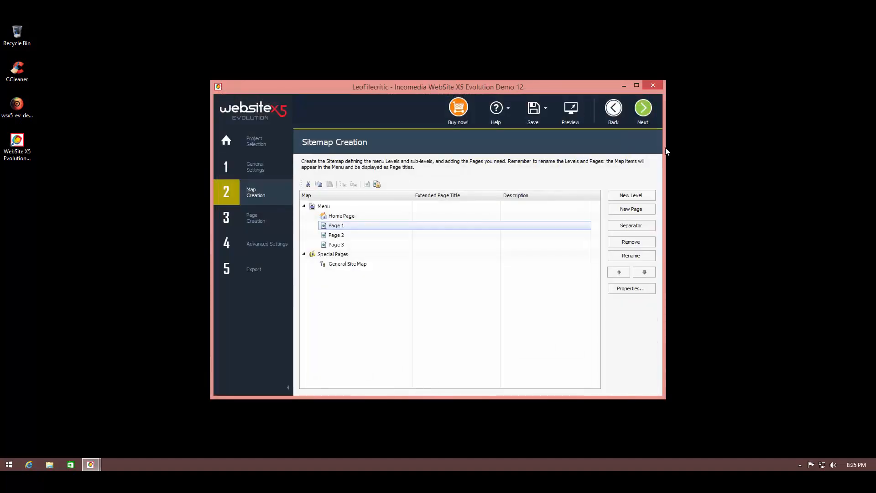
Step: Save the project and, after checking the Export options, go to Page Creation for Page 1
click(533, 111)
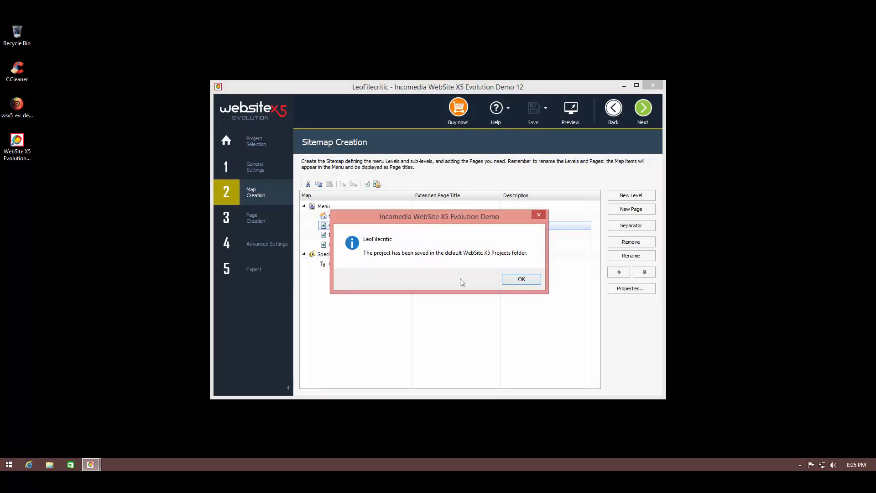
click(521, 279)
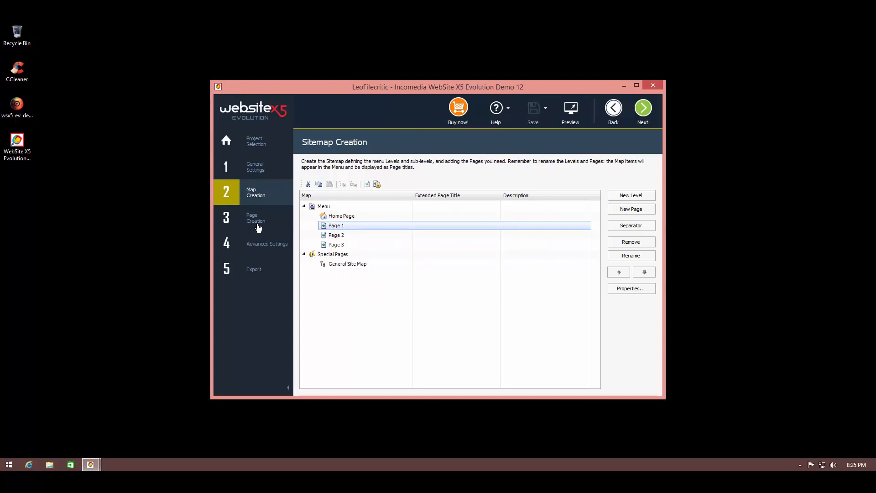
click(249, 271)
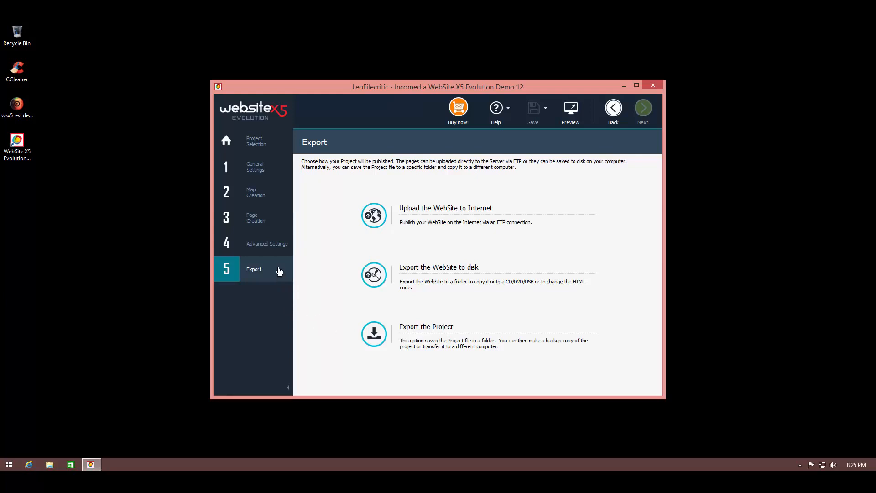
click(267, 222)
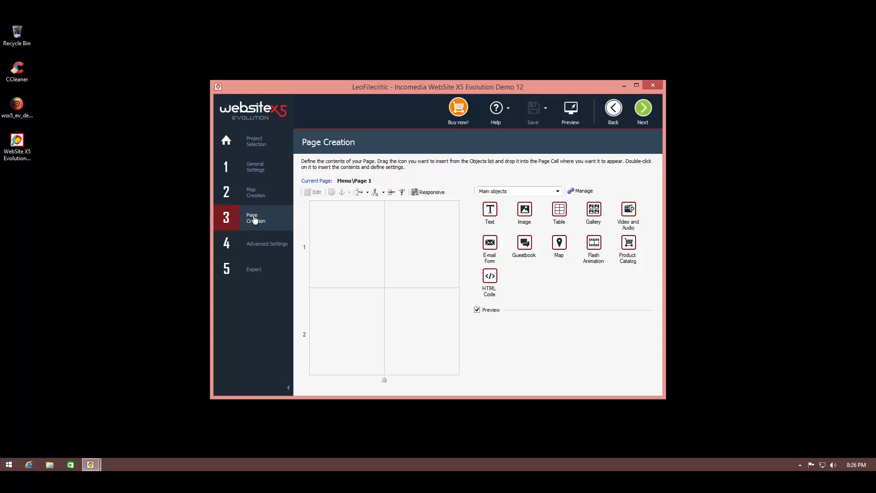
Step: Place a Text object across row 1 of Page 1, with an Image and an E-mail Form side by side in row 2
drag(489, 210, 384, 246)
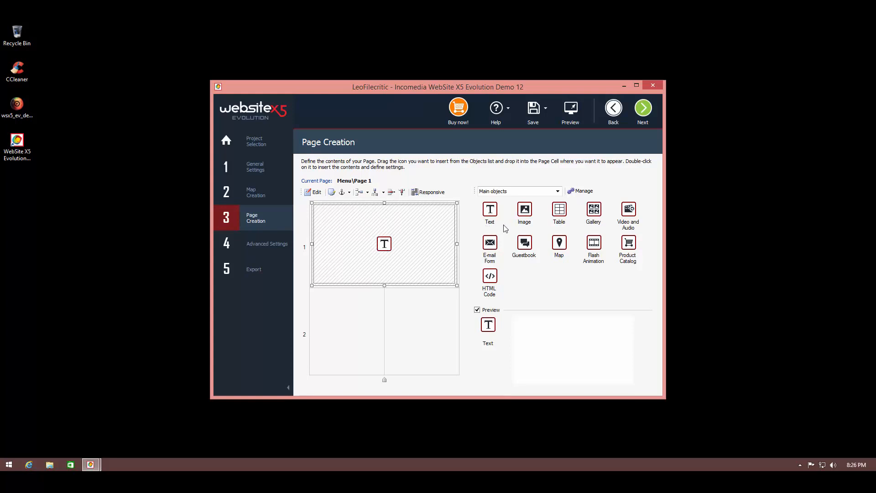
drag(530, 216, 351, 335)
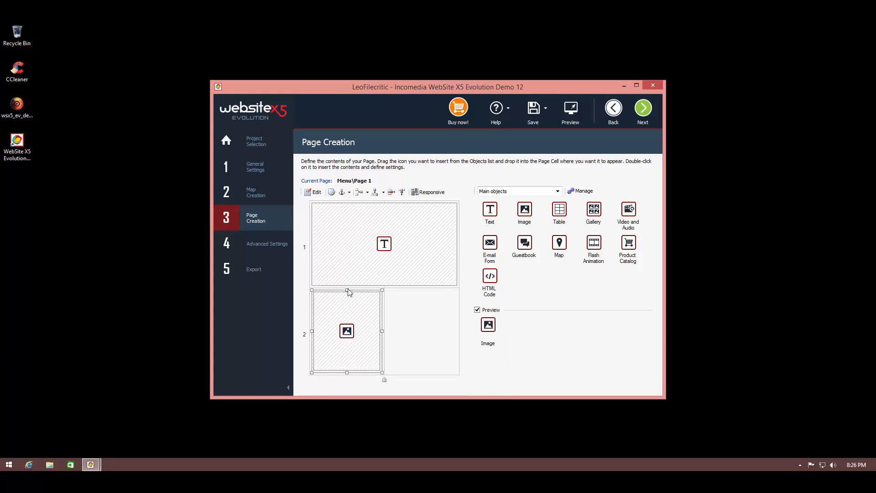
click(384, 243)
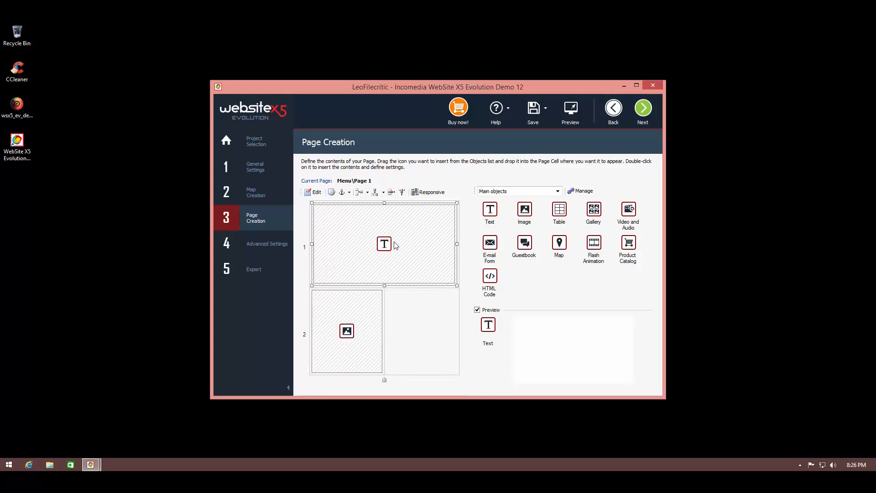
drag(492, 249, 427, 320)
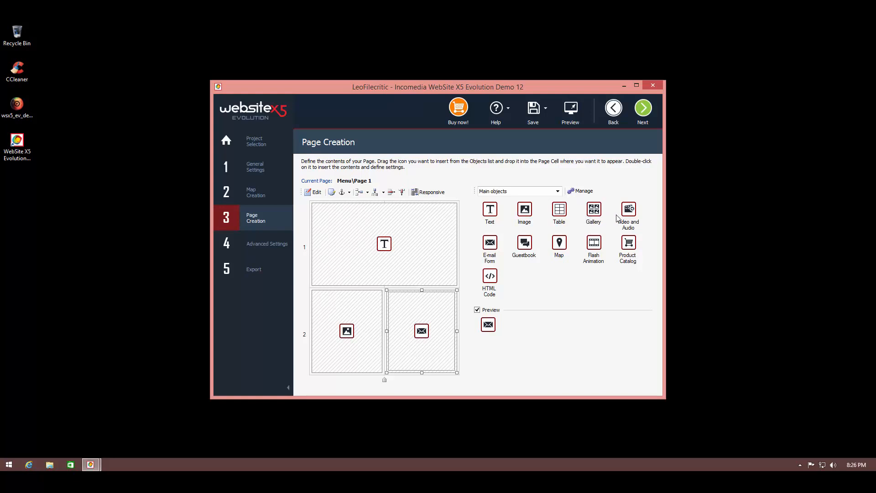
Step: Replace row 1's object with Video and Audio, and row 2's objects with a Table in the first cell and a Gallery in the second
drag(627, 215, 437, 249)
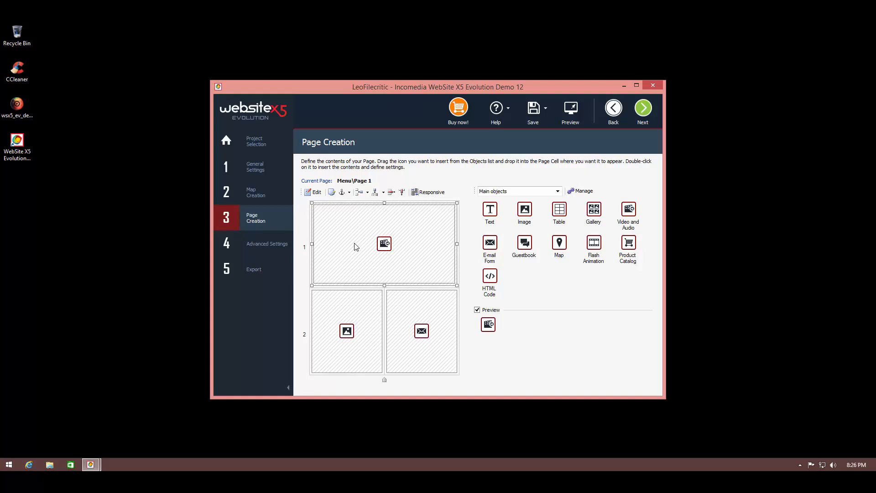
drag(553, 214, 352, 313)
drag(589, 218, 436, 332)
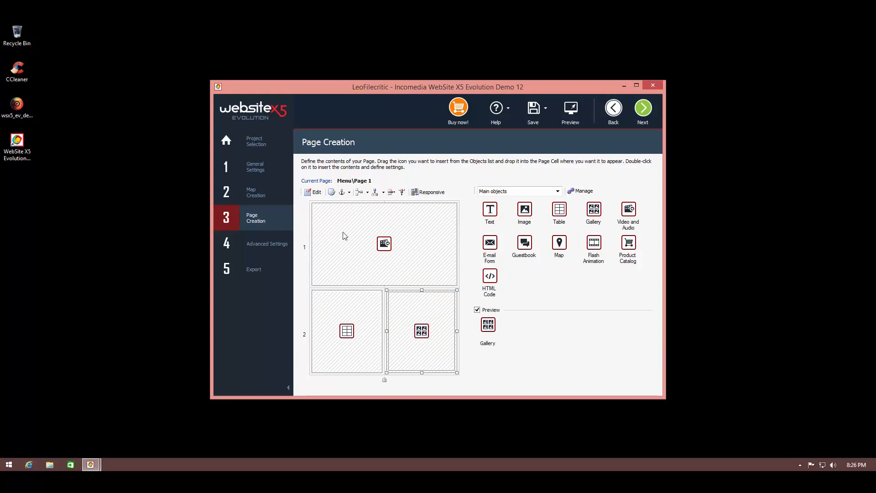
Step: Examine the Statistics, SEO and Code section of the Advanced Settings and return to the section overview
click(271, 246)
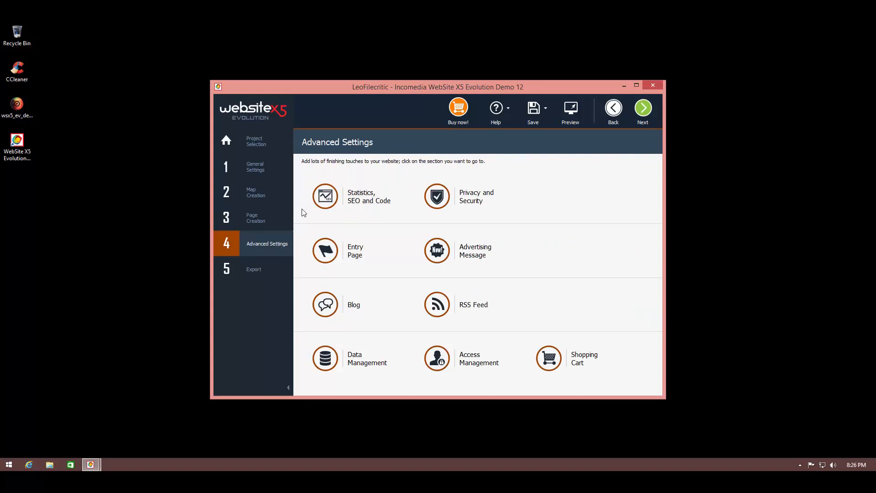
click(348, 203)
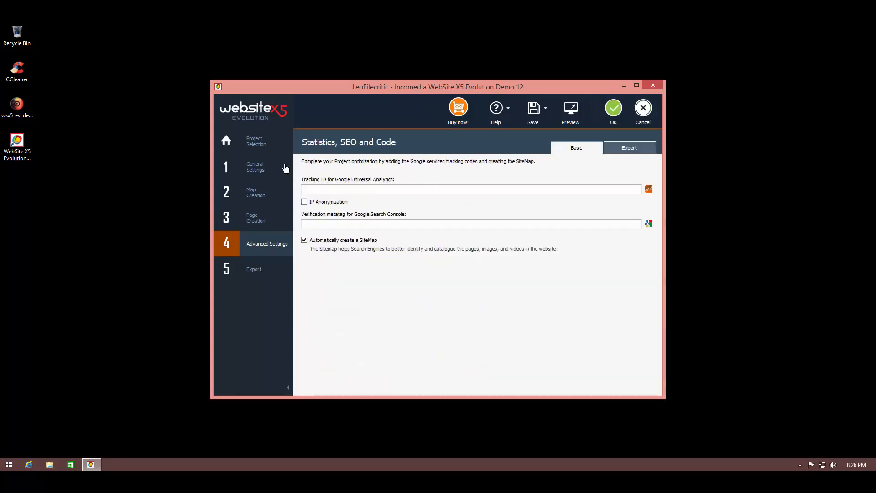
click(257, 243)
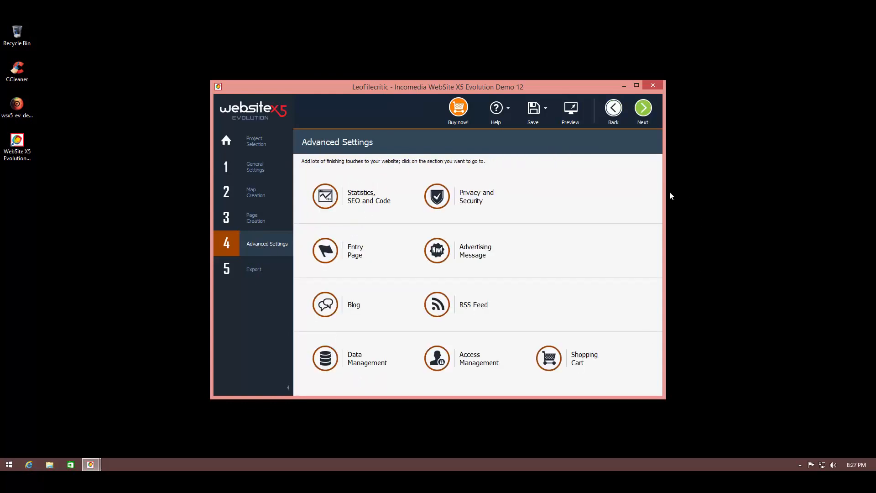
Step: Examine the cookie banner text in Privacy and Security and try out the option to display the website policies banner
click(460, 199)
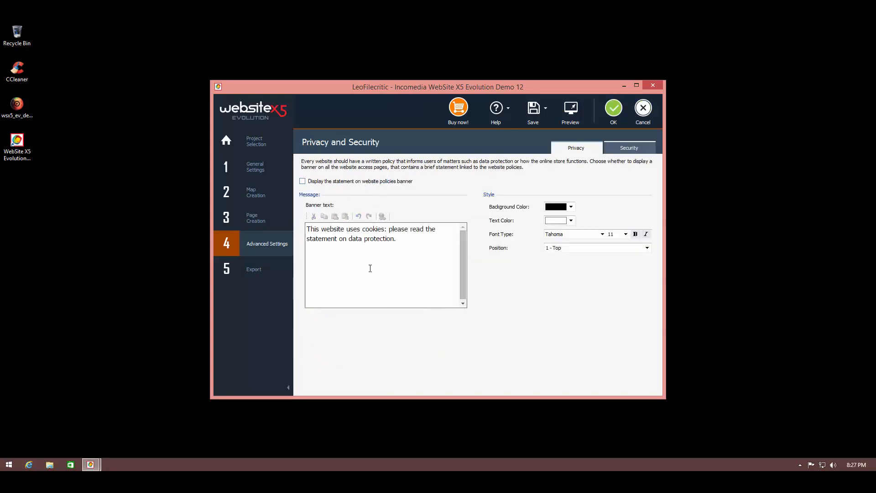
drag(307, 228, 399, 241)
click(399, 241)
click(318, 181)
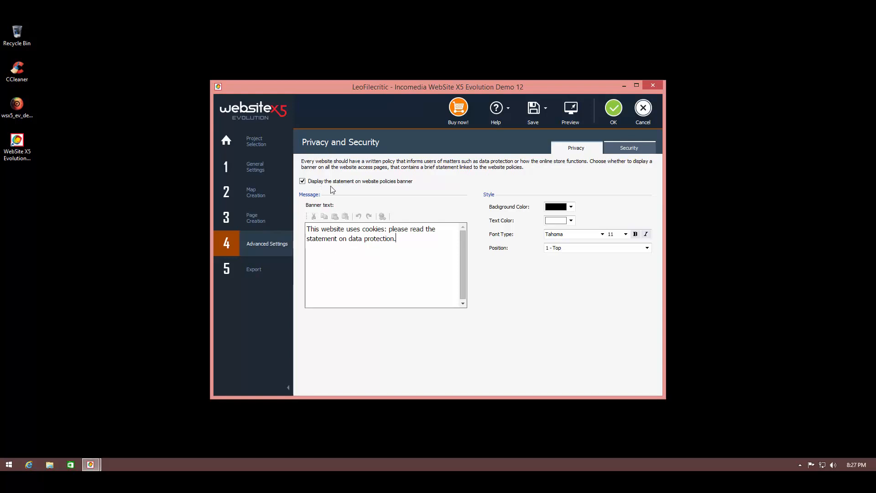
click(305, 183)
click(278, 242)
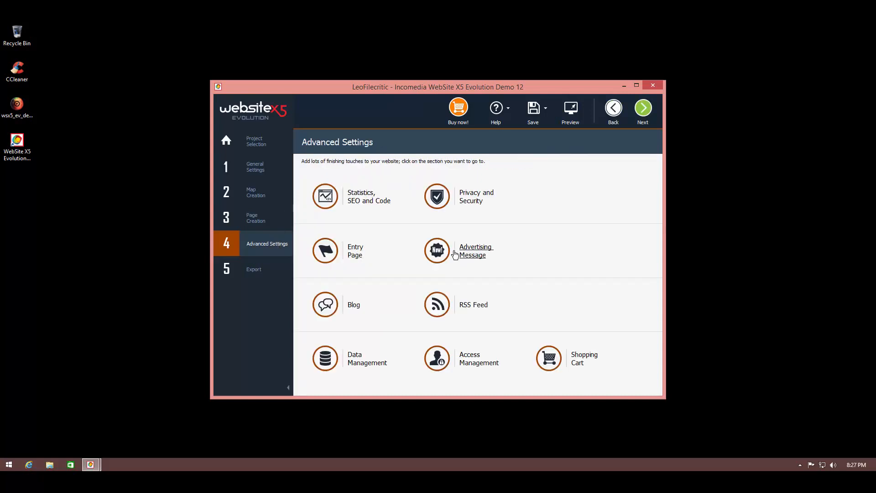
Step: Enable Show the Entry Page in the Entry Page section and examine its display mode and content size options
click(353, 253)
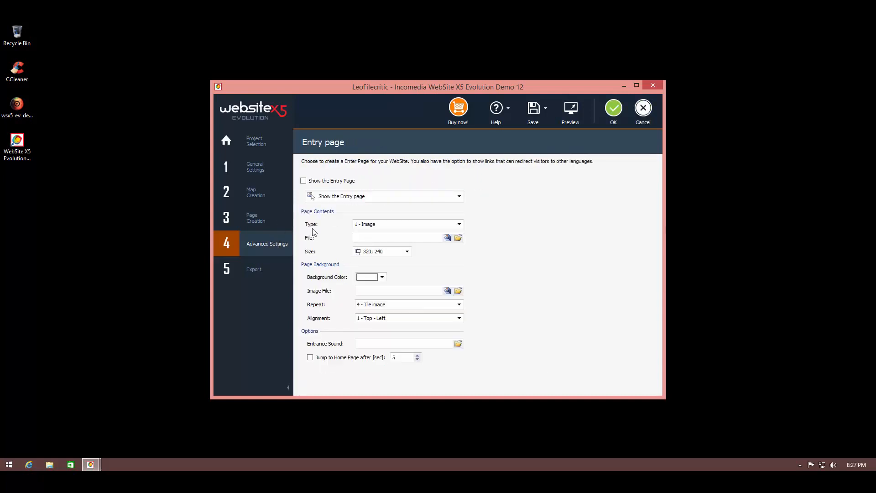
click(322, 182)
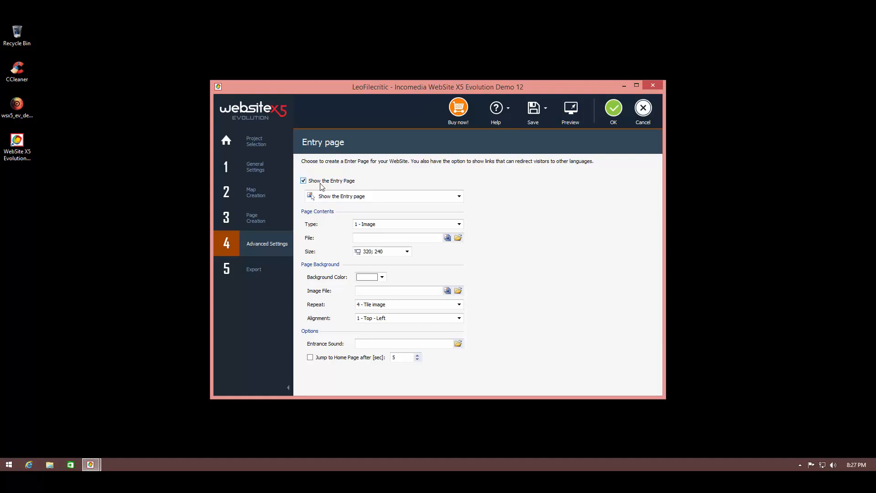
click(365, 198)
click(536, 215)
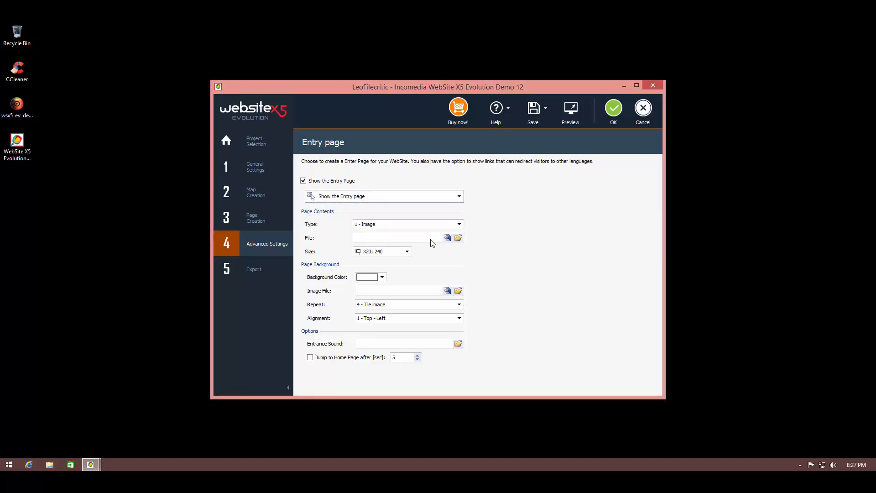
click(396, 252)
click(395, 253)
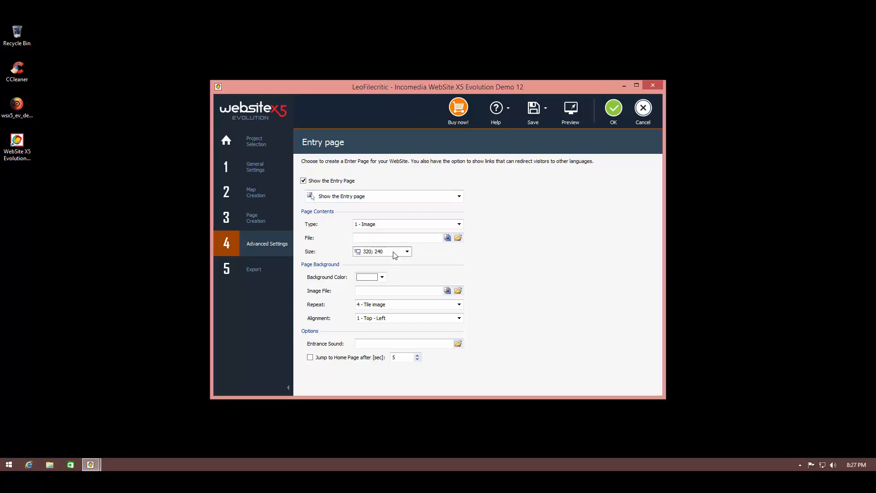
click(395, 252)
click(488, 275)
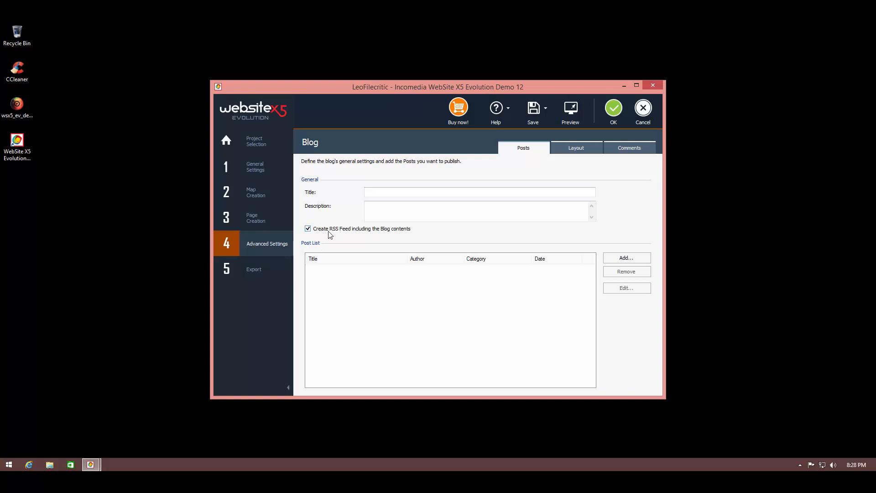
Step: Leave the Blog section and examine the Data Management and Access Management sections of the Advanced Settings
click(258, 250)
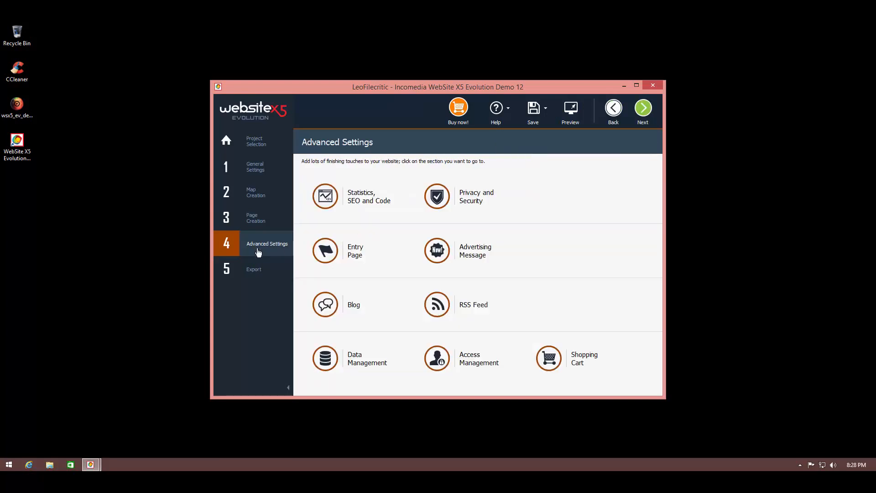
click(348, 358)
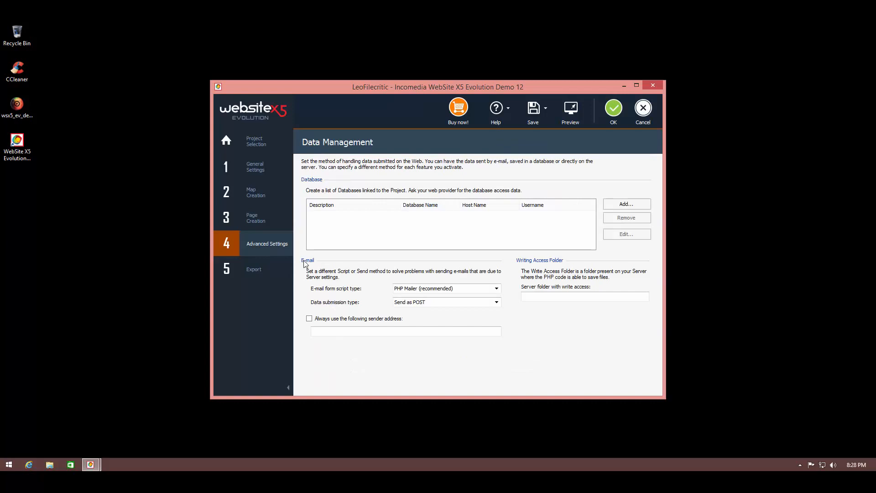
click(256, 249)
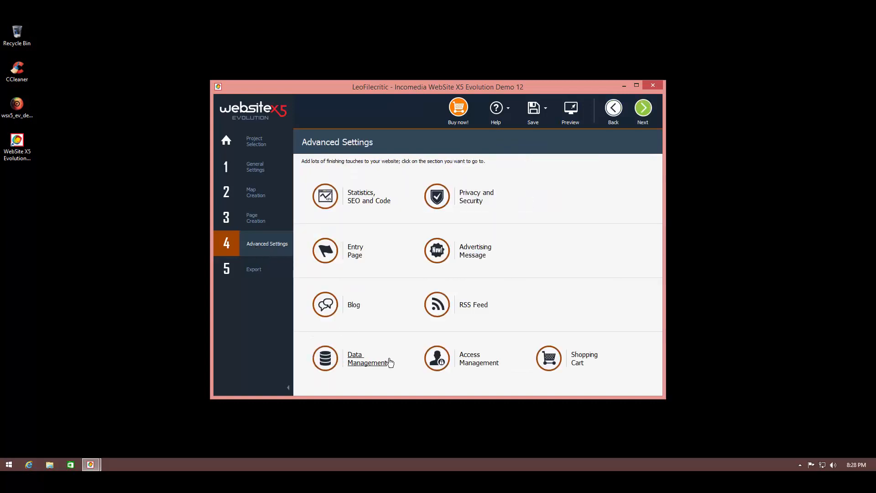
click(475, 354)
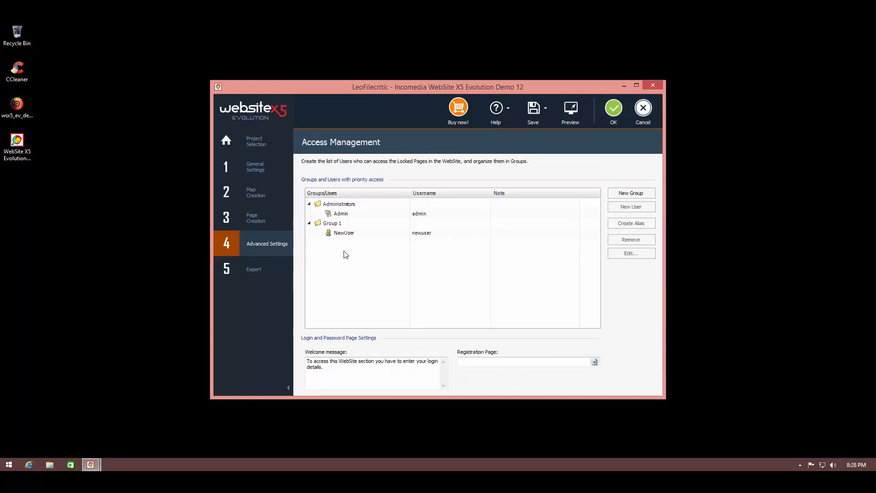
click(263, 245)
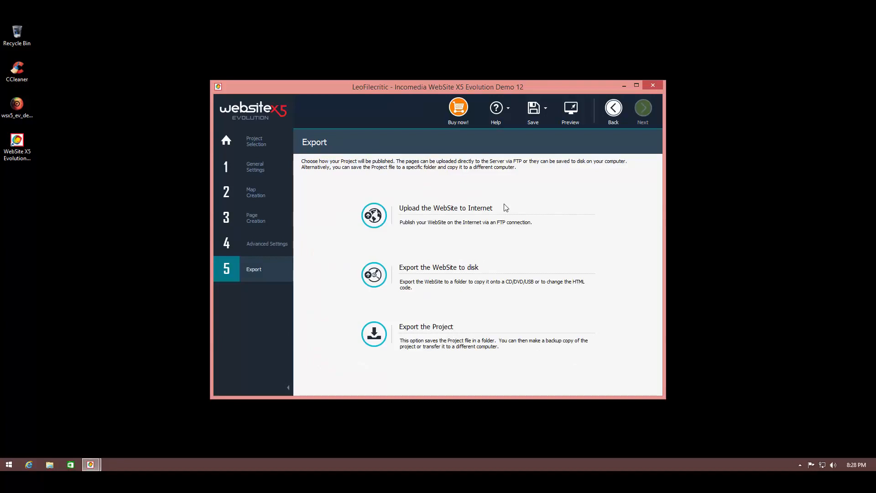
Step: Preview the website's Home Page from the Export stage
click(567, 122)
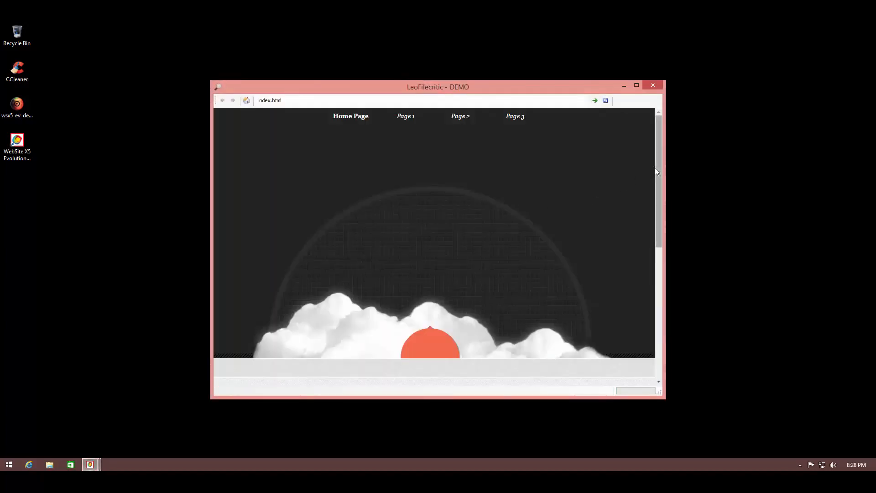
mouse_move(658, 168)
mouse_down()
mouse_move(660, 302)
mouse_move(669, 160)
mouse_up()
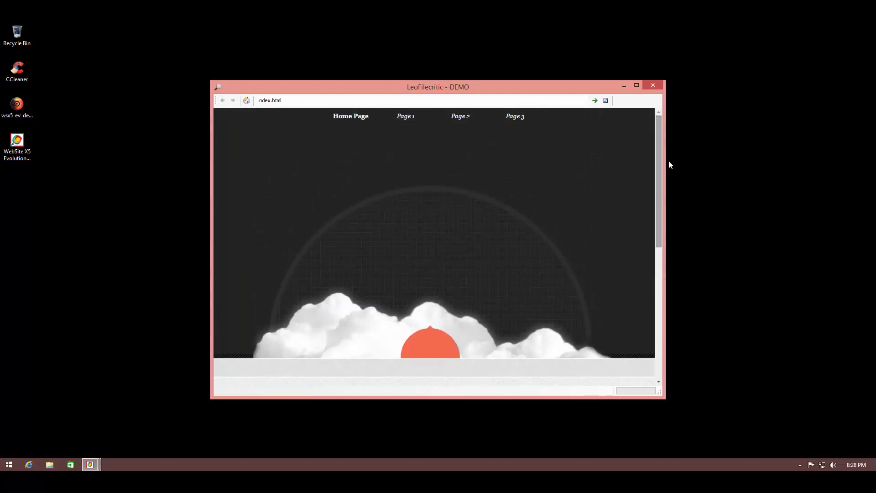